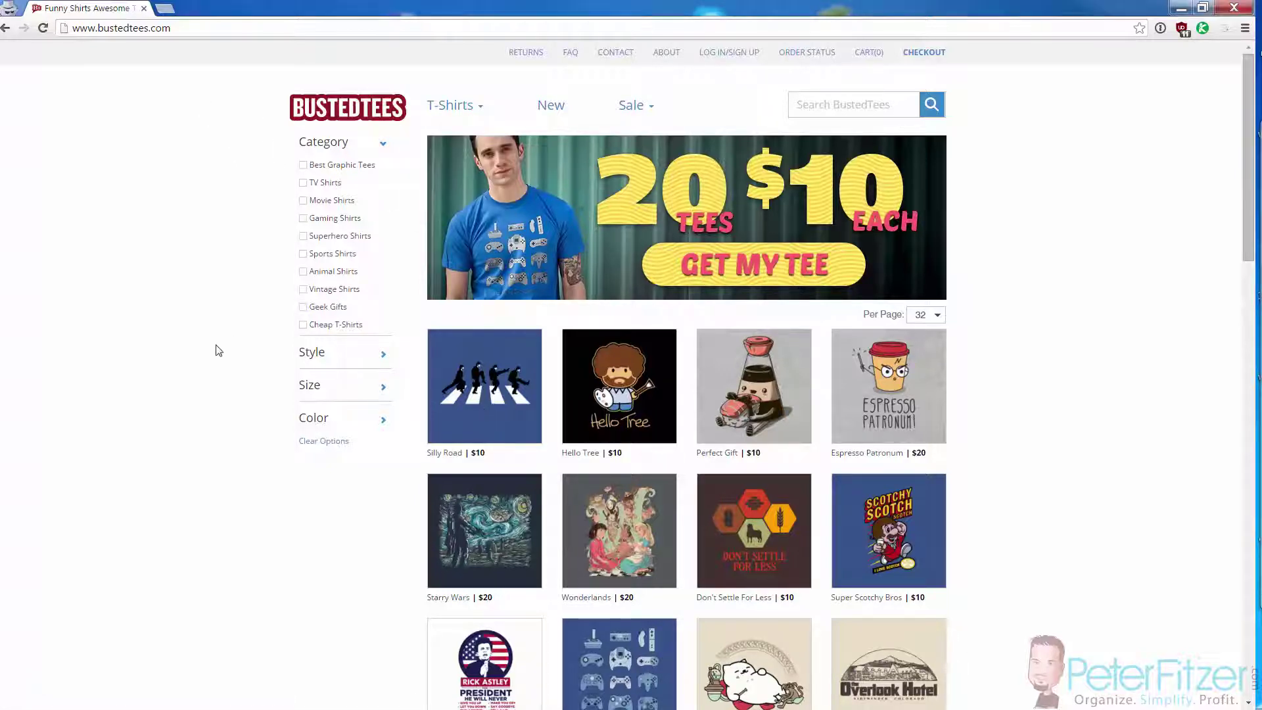
Step: Look over the T-shirt listings on the BustedTees storefront and bring up ScrapeBox
scroll(220, 345, down, 12)
scroll(232, 399, down, 7)
scroll(232, 399, up, 20)
key(alt+Tab)
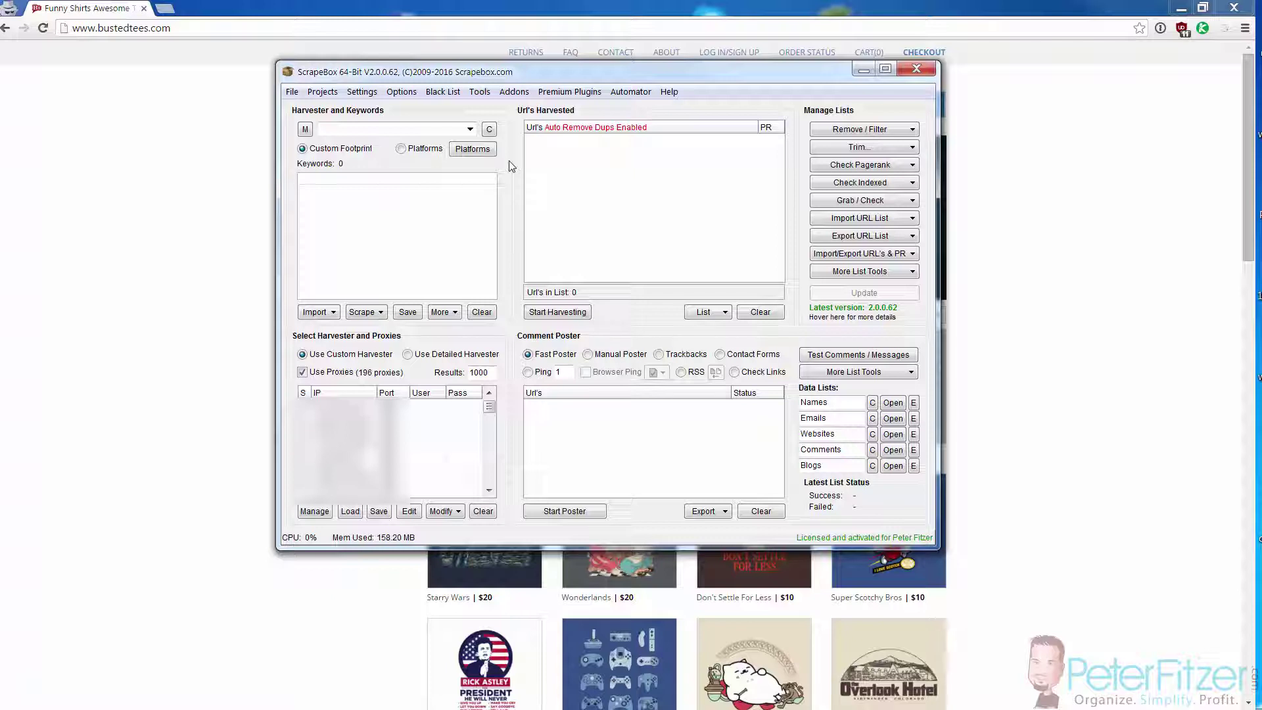
click(188, 22)
key(ctrl+c)
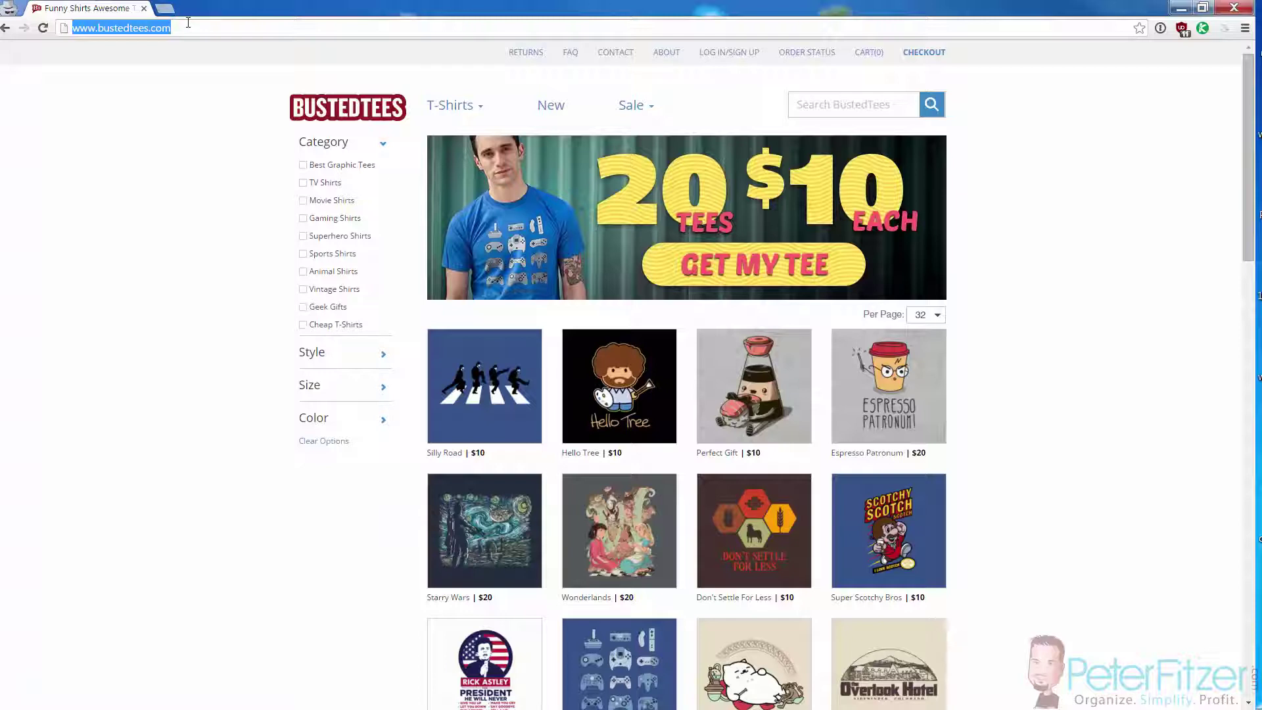
click(222, 300)
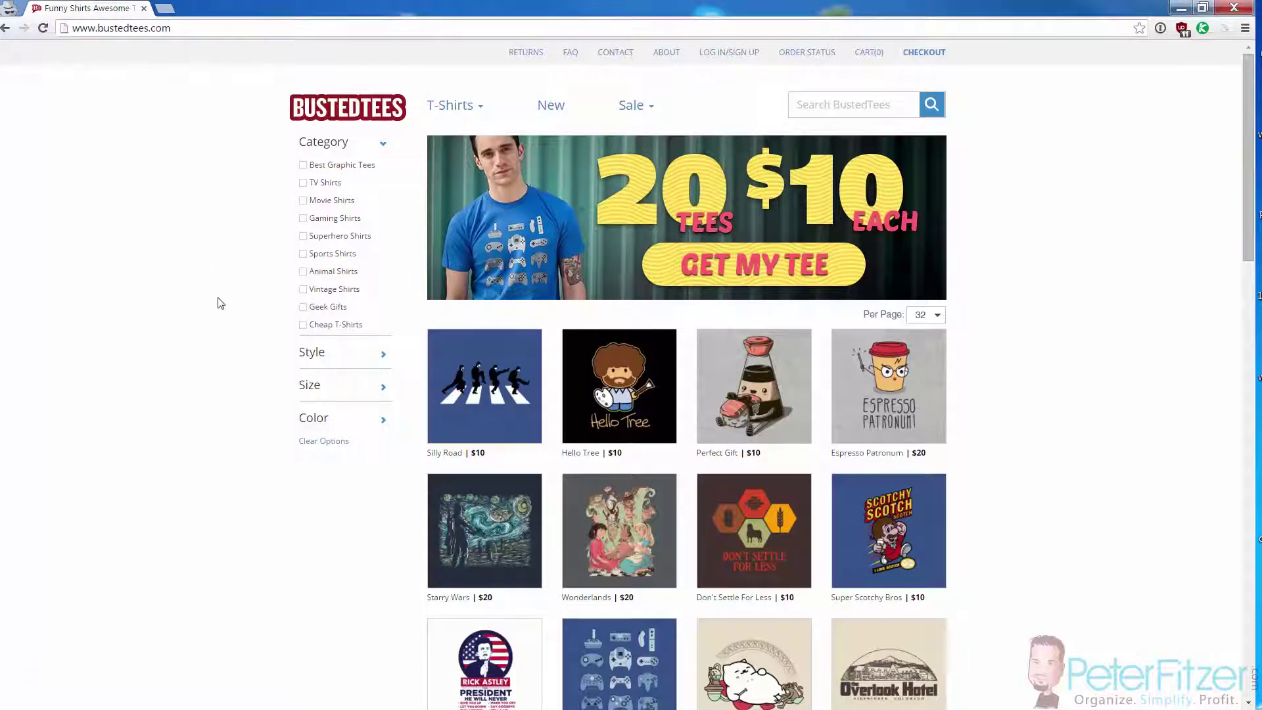
key(alt+Tab)
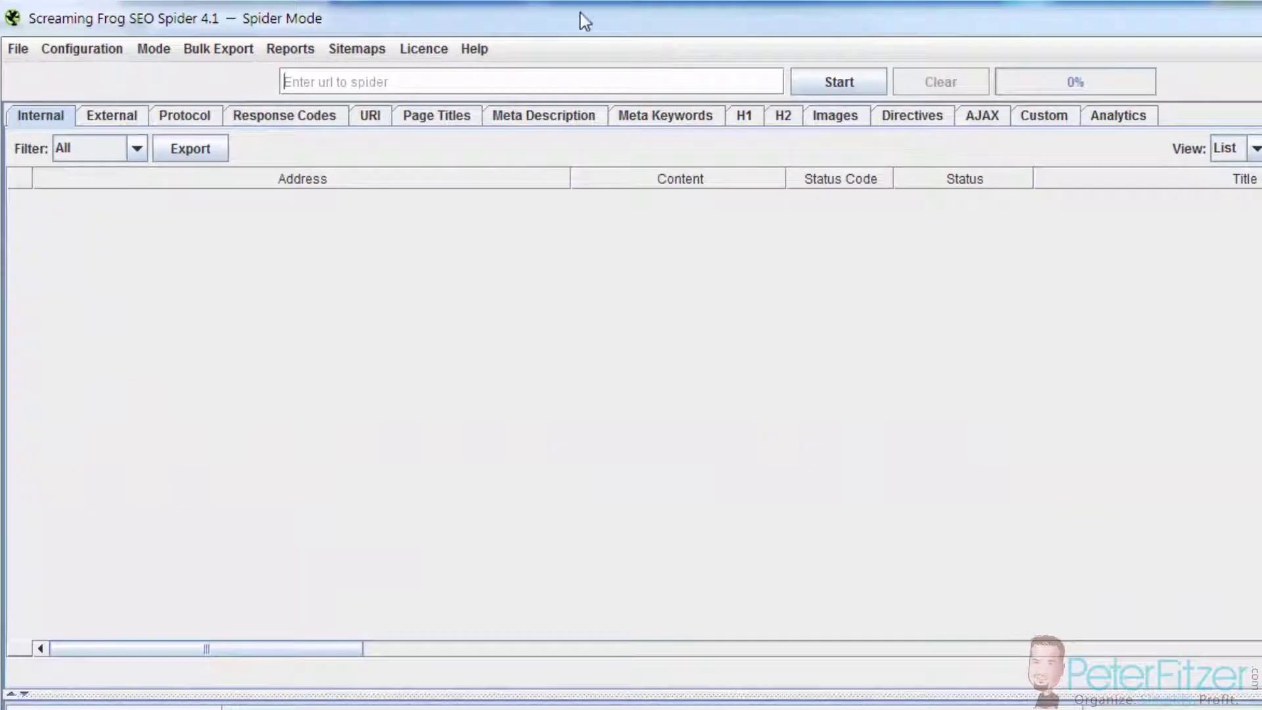
key(ctrl+v)
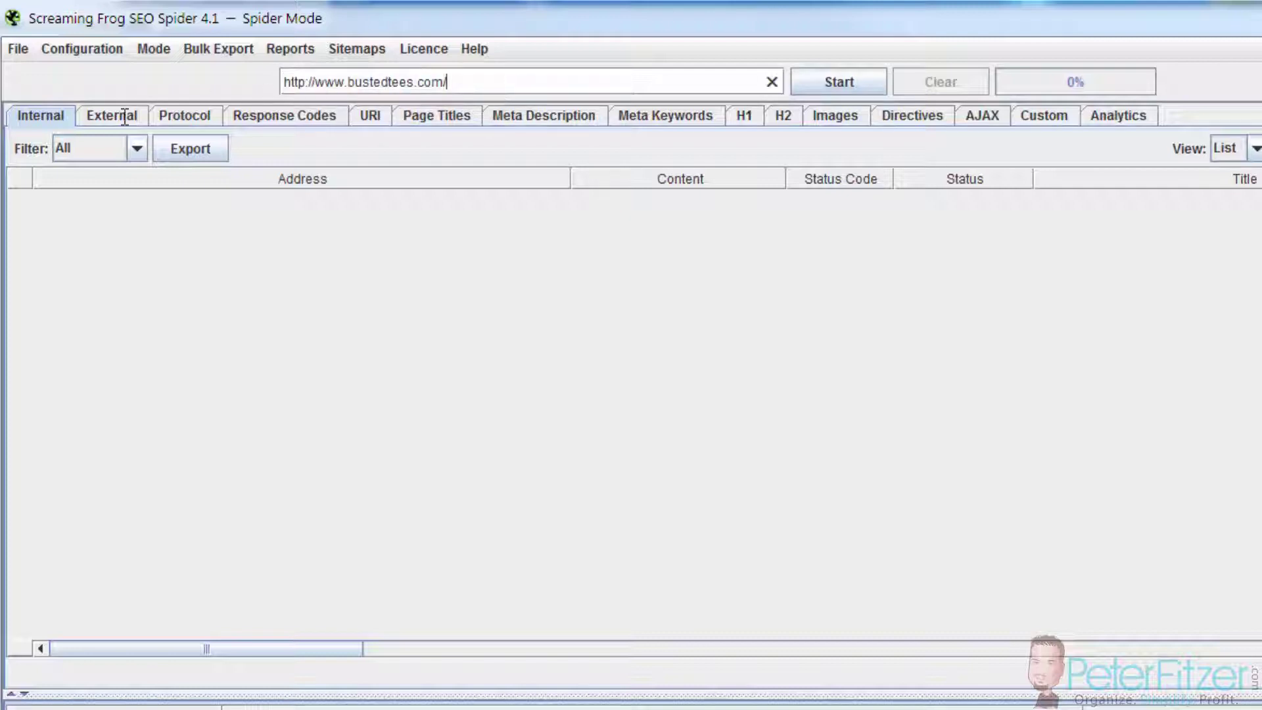
key(ctrl+a)
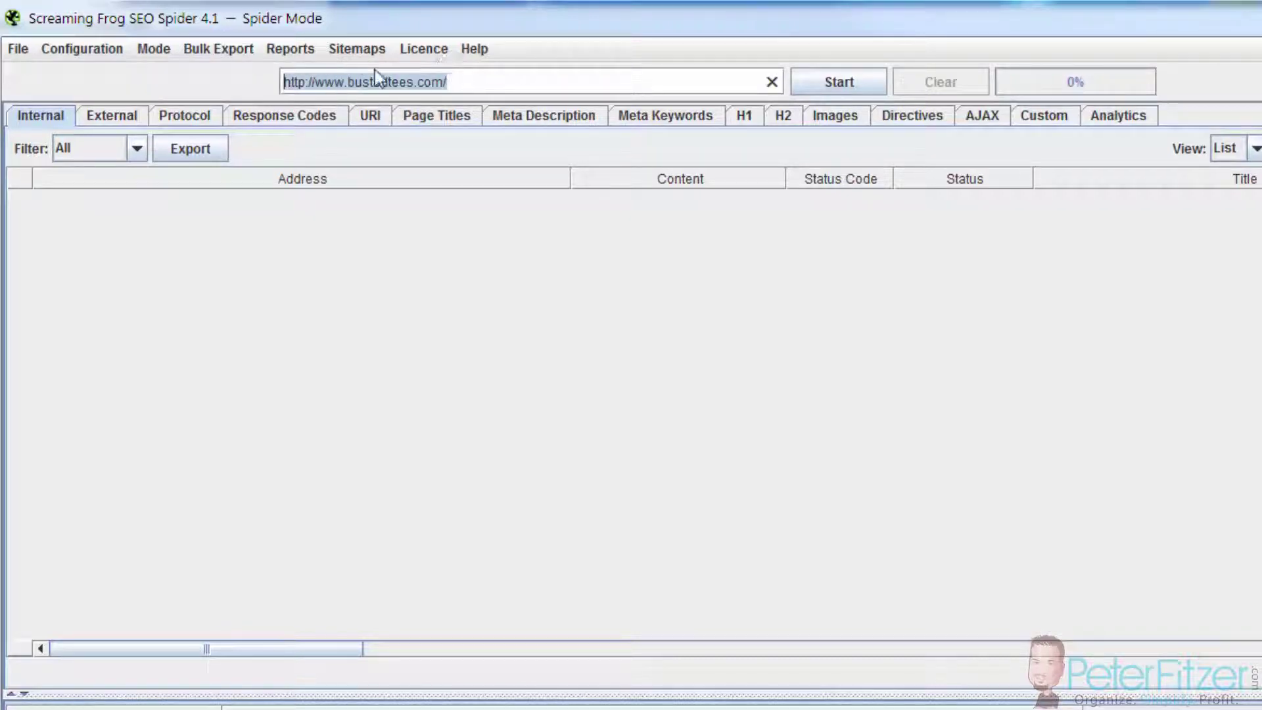
click(865, 80)
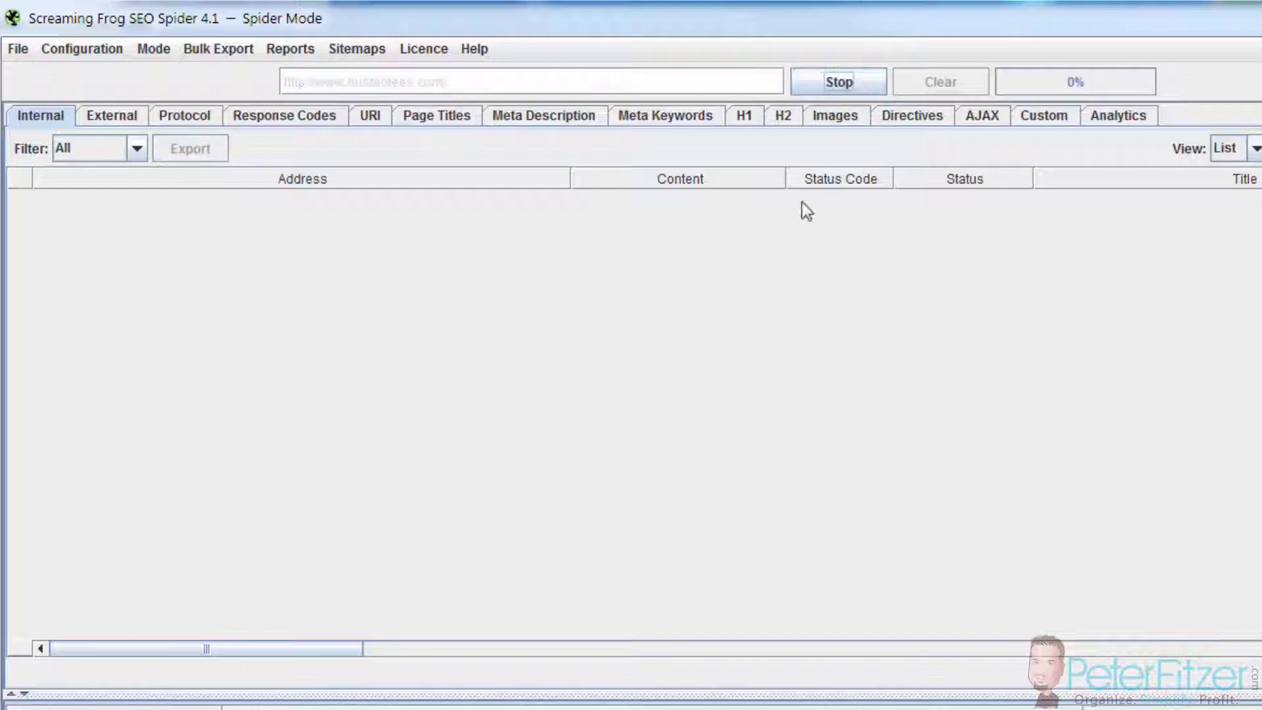
click(138, 149)
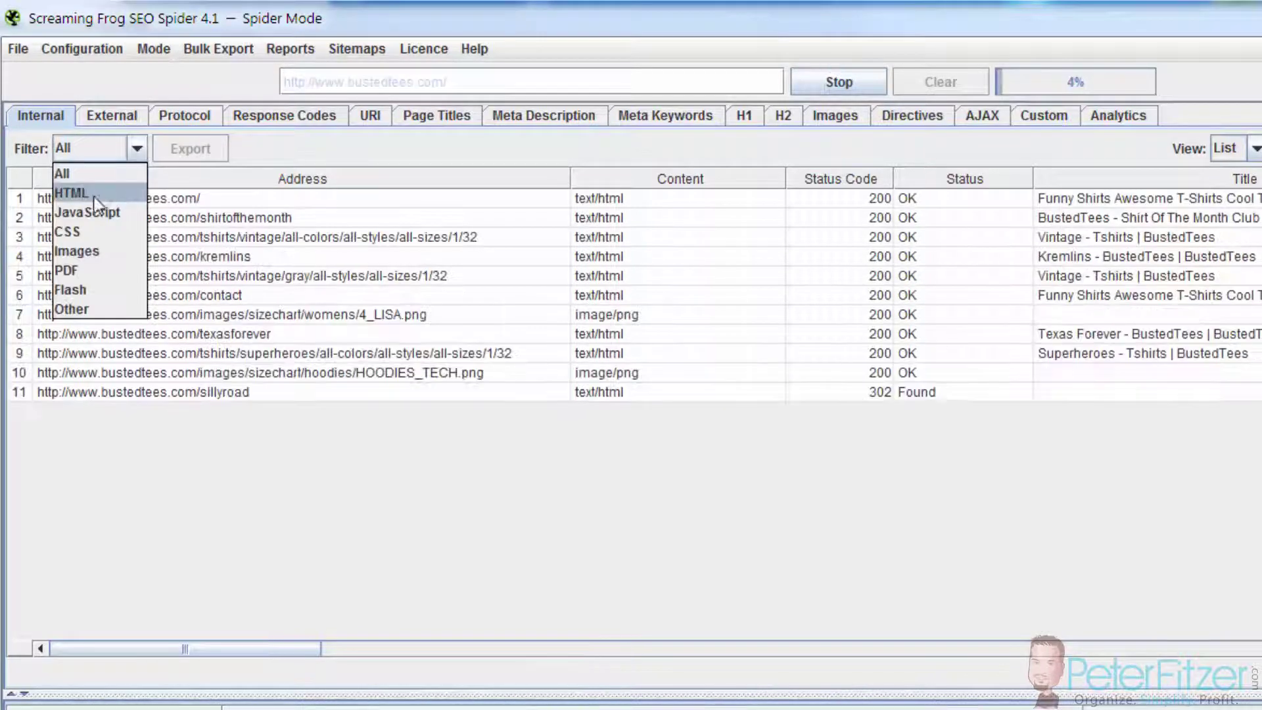
click(78, 194)
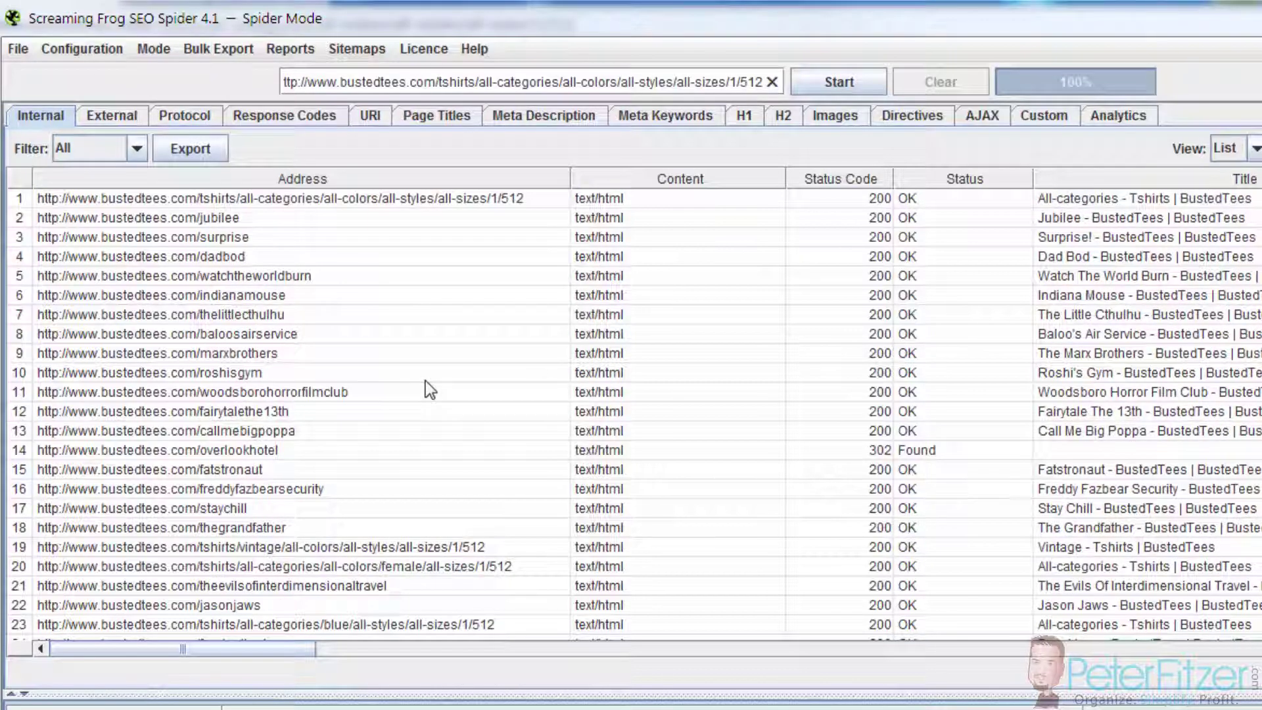
Step: Review the crawled BustedTees addresses with their content types, status codes and titles
click(424, 378)
scroll(432, 372, down, 11)
scroll(432, 372, up, 4)
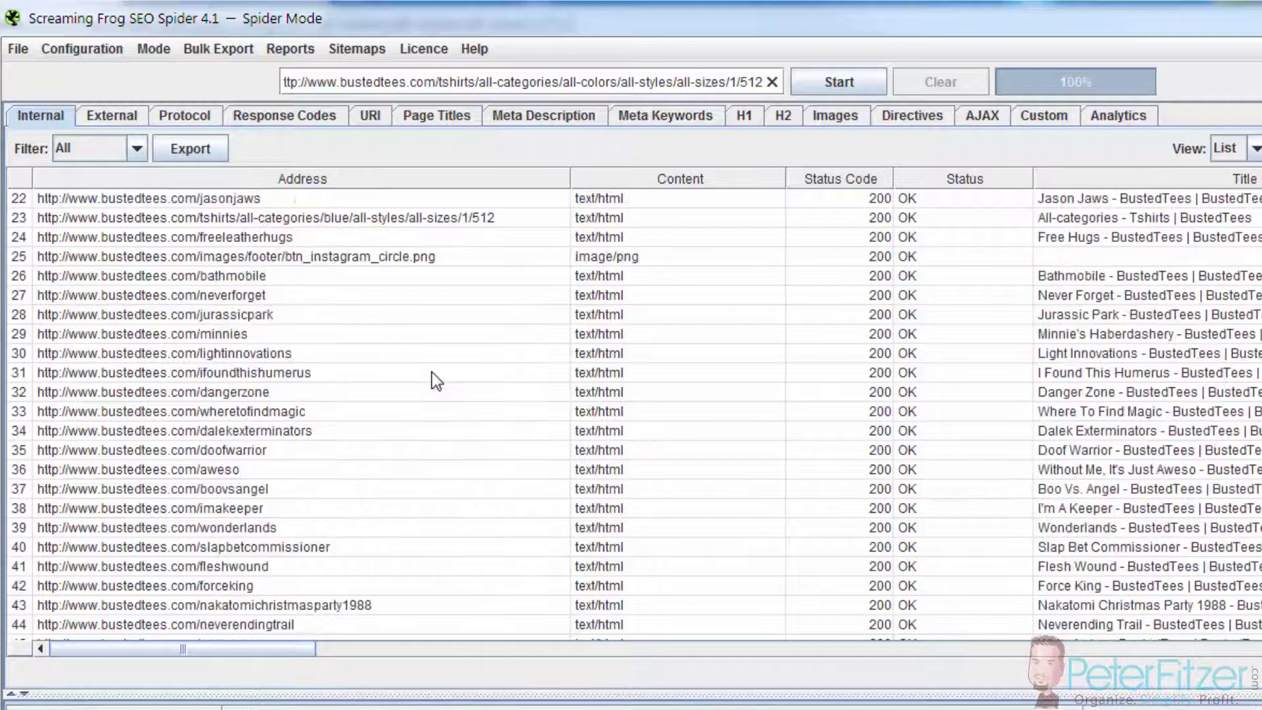
scroll(432, 372, down, 4)
scroll(1013, 536, down, 20)
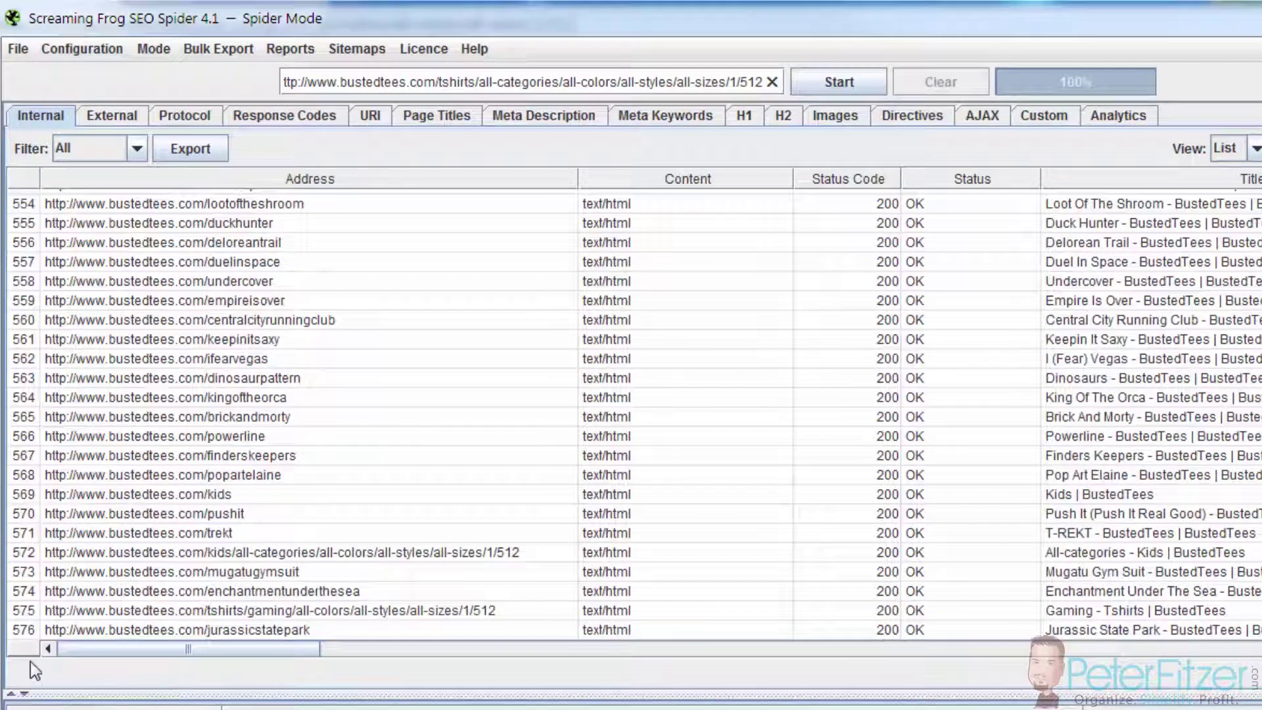
scroll(310, 553, up, 13)
scroll(951, 459, up, 20)
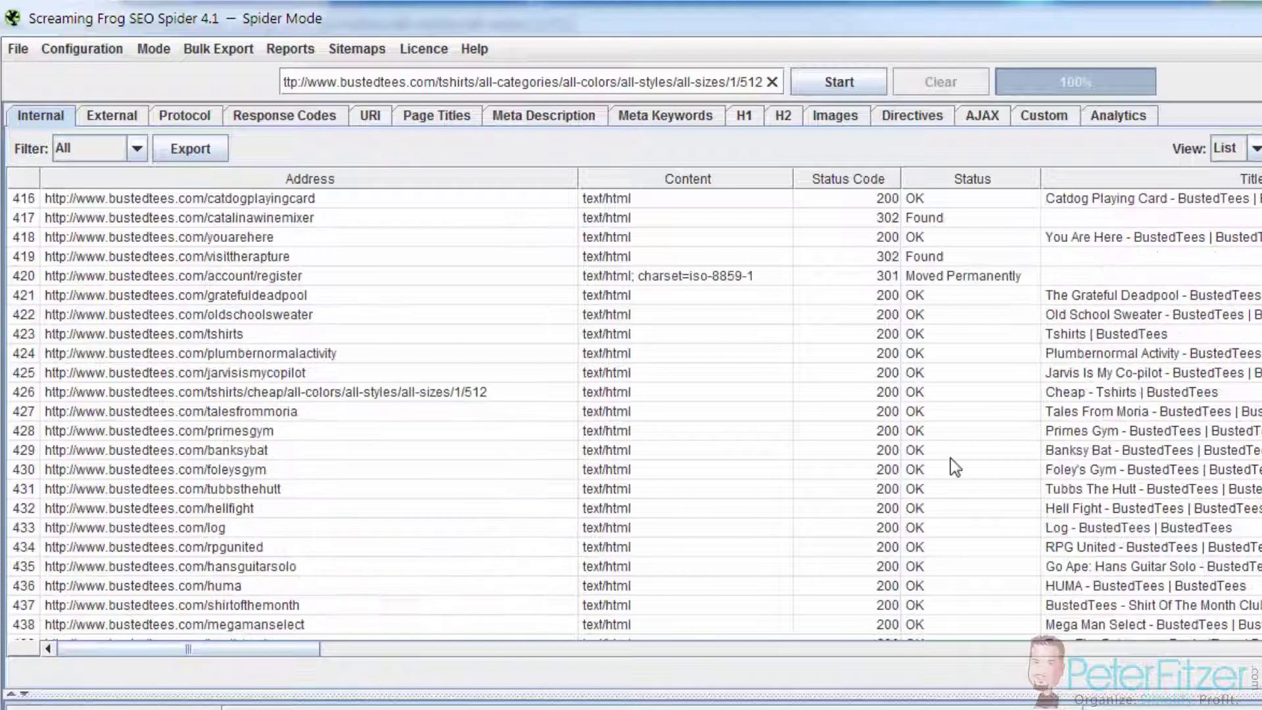
scroll(950, 459, up, 7)
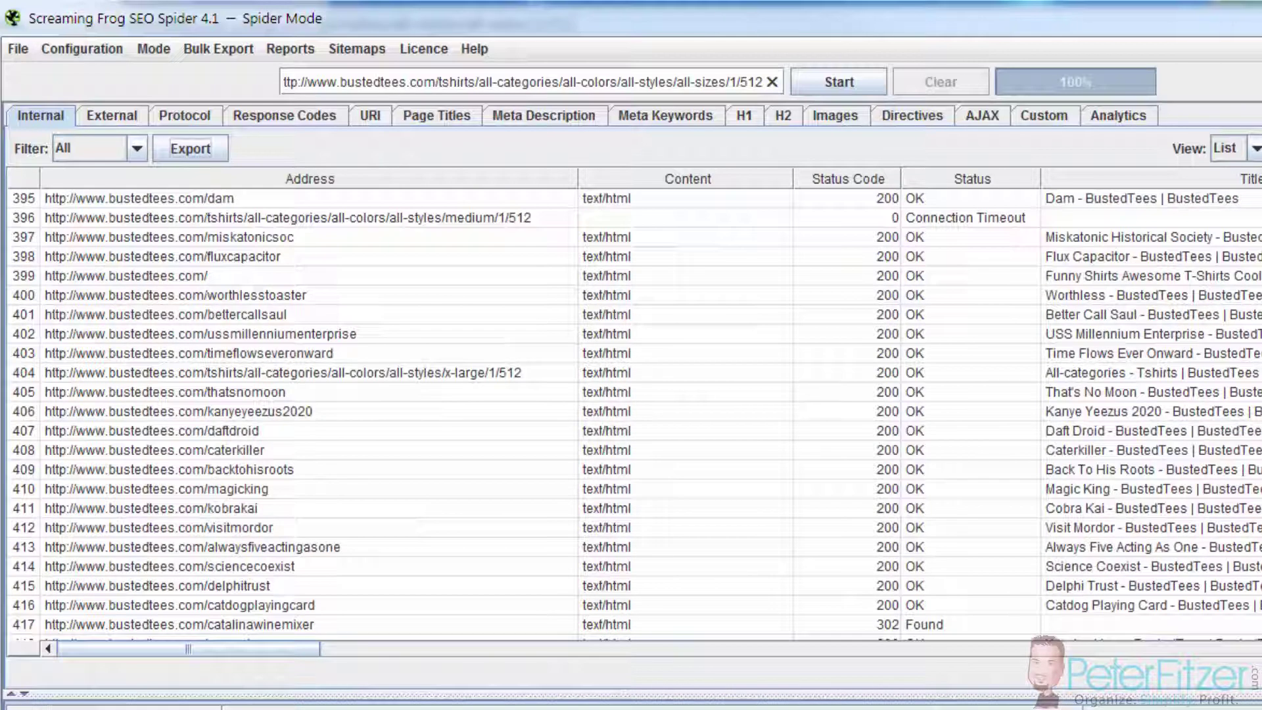
Step: Export the internal crawl results to the Ecommerce Research folder as a CSV file named bustedtees-products
click(212, 156)
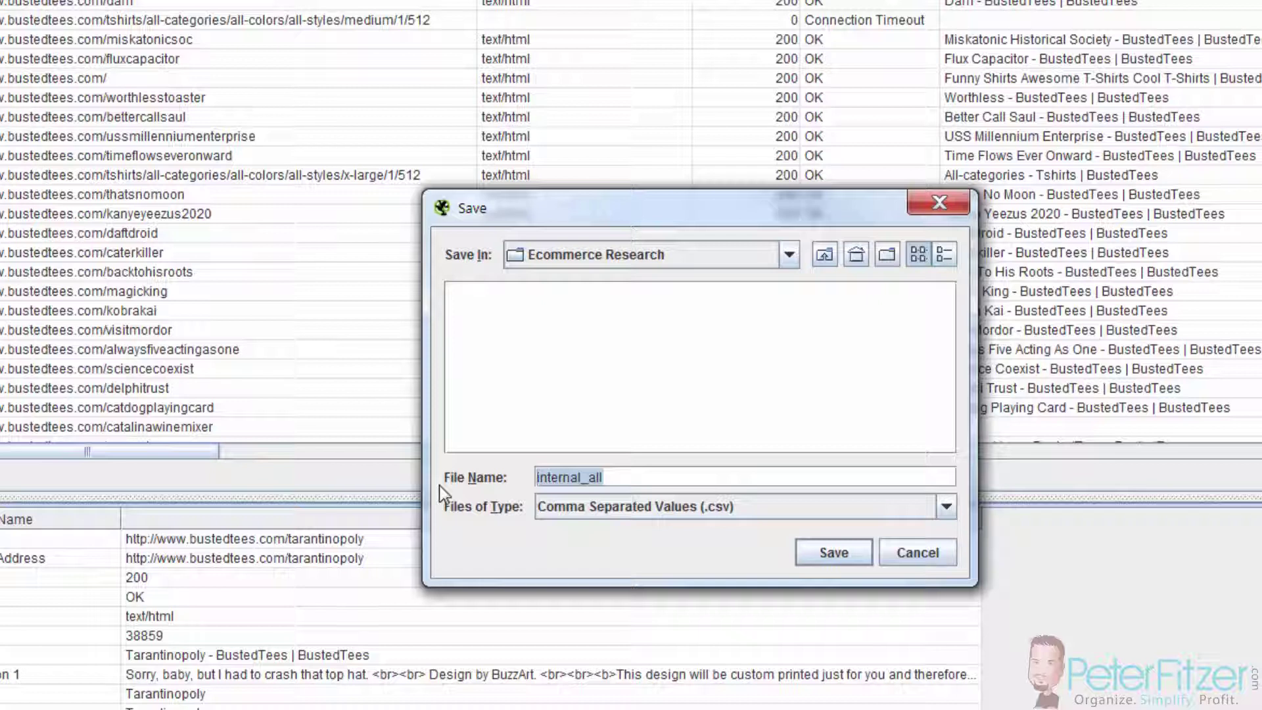
text(bustedtees)
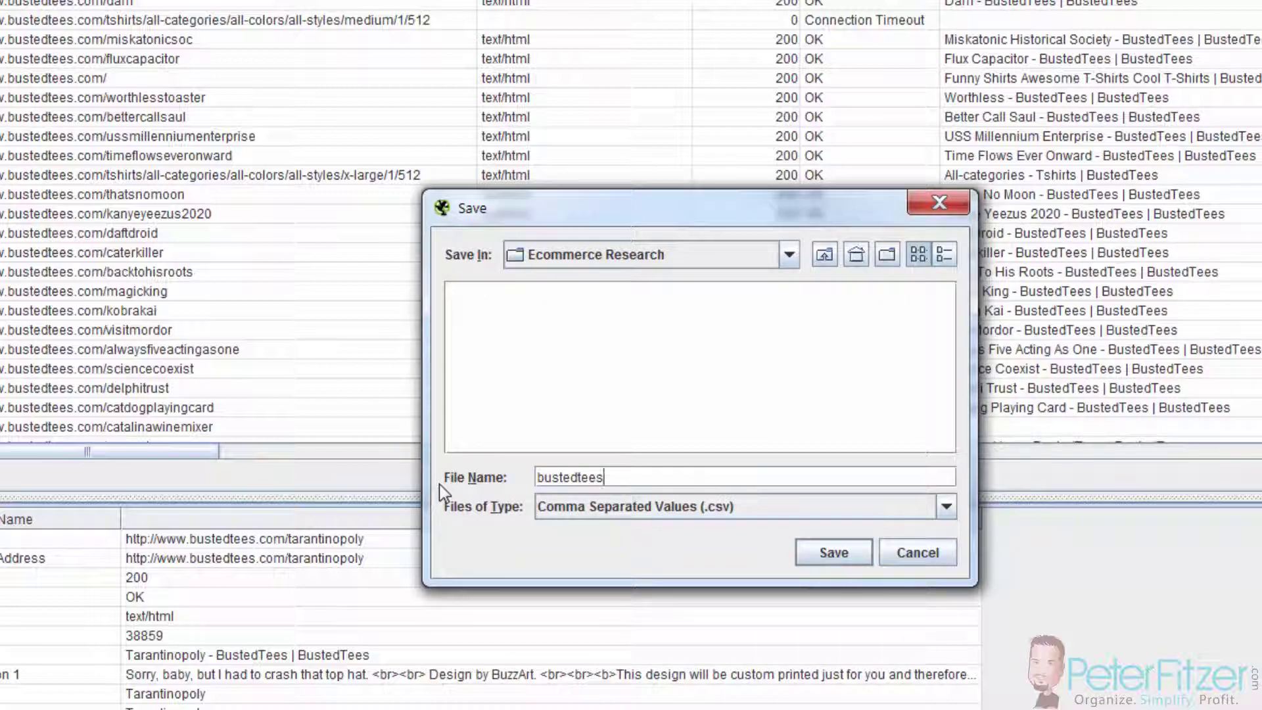
text(-products)
click(656, 509)
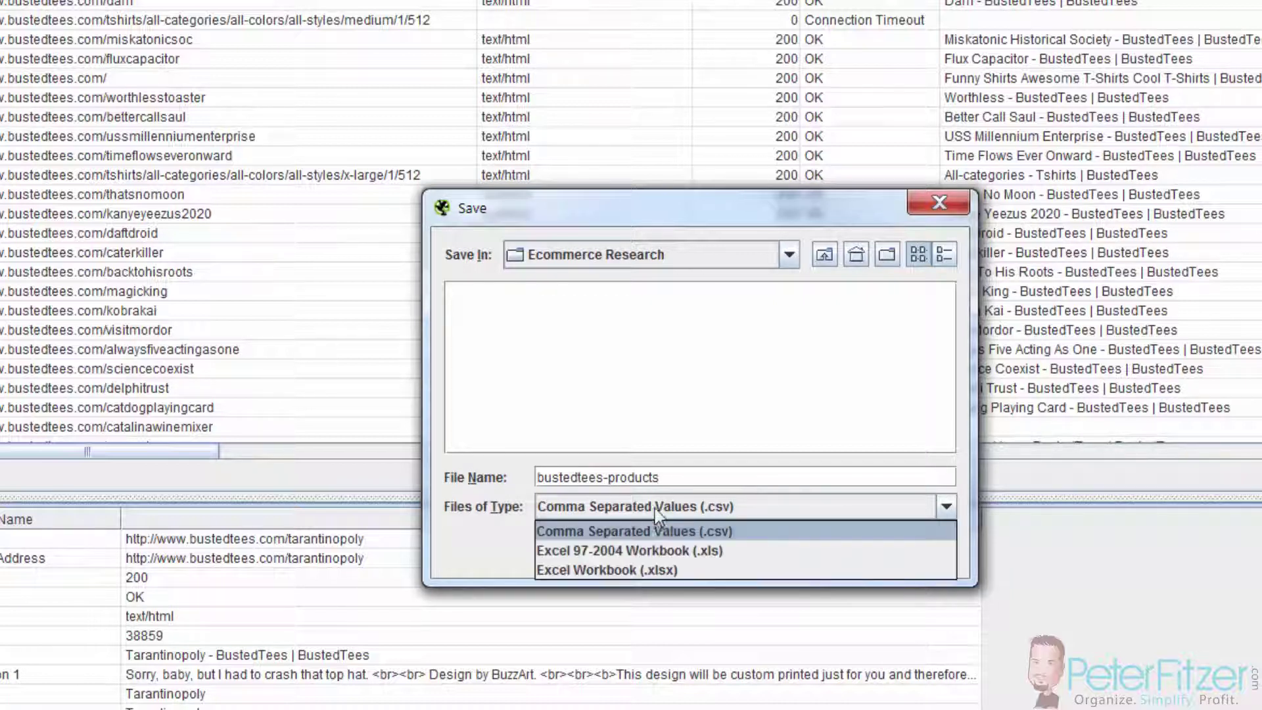
click(654, 513)
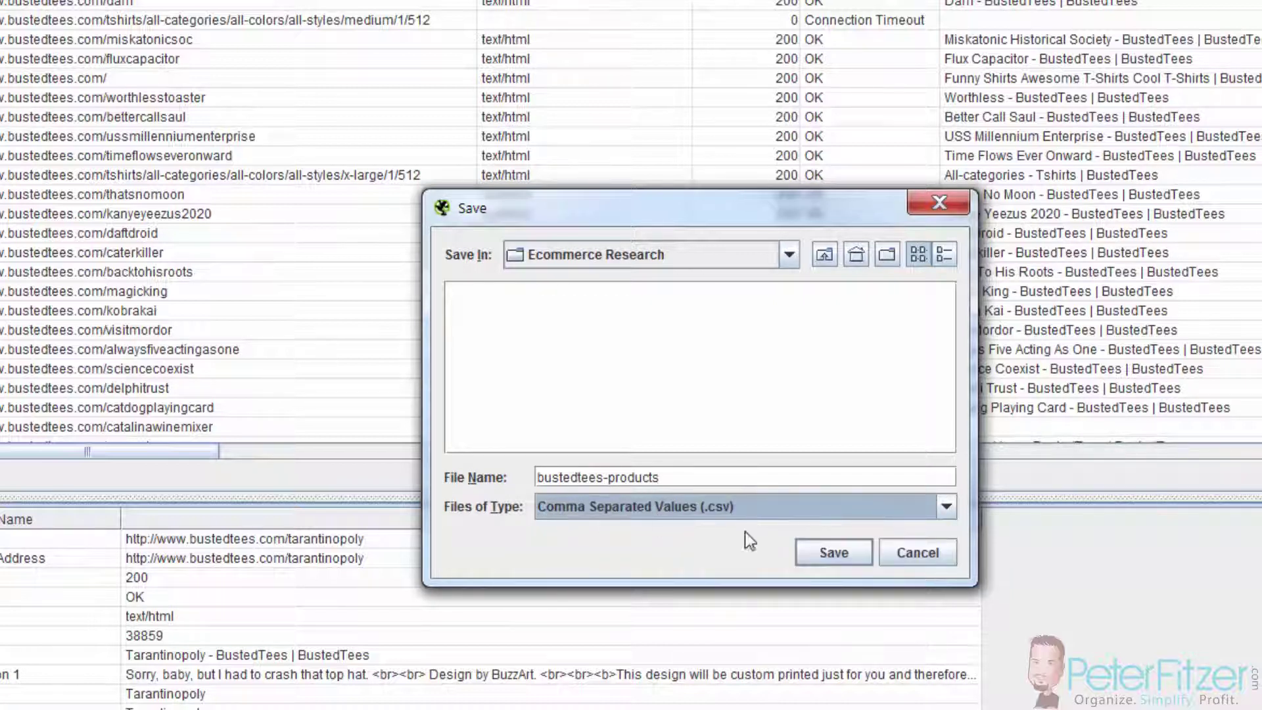
click(846, 552)
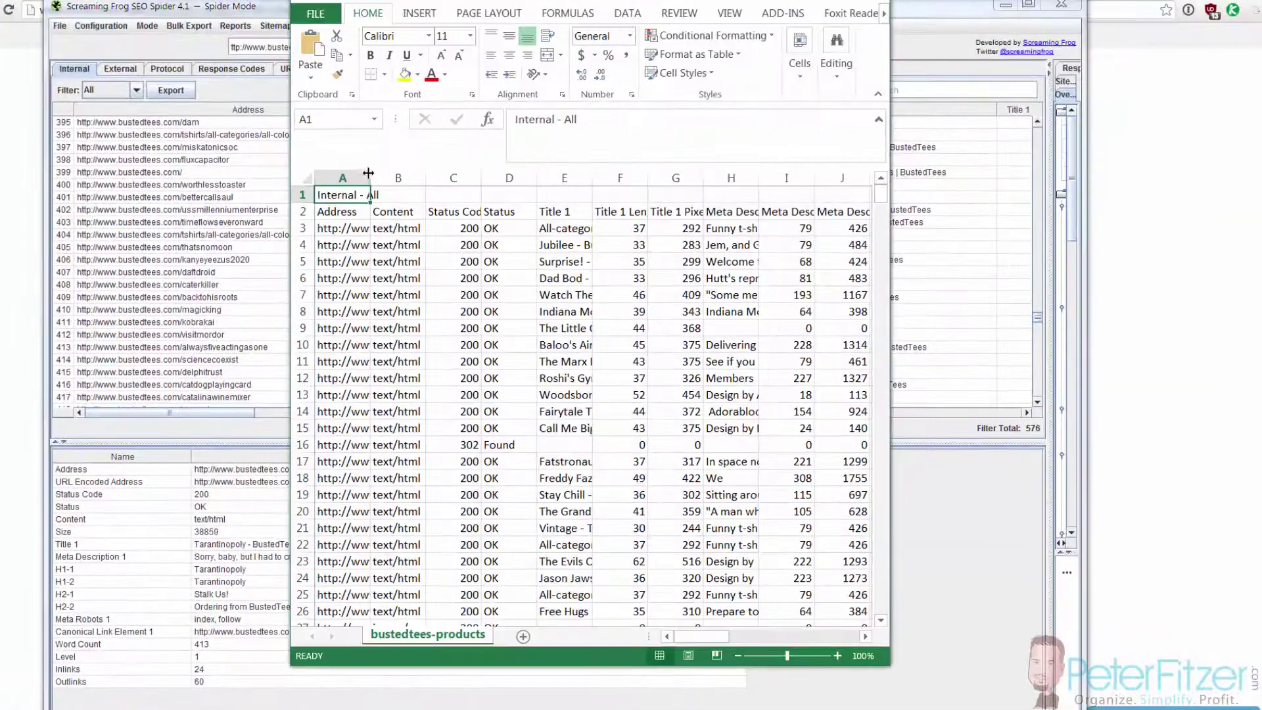
Step: Widen the Address column in the exported bustedtees-products spreadsheet so the product URLs are readable
drag(370, 178, 648, 196)
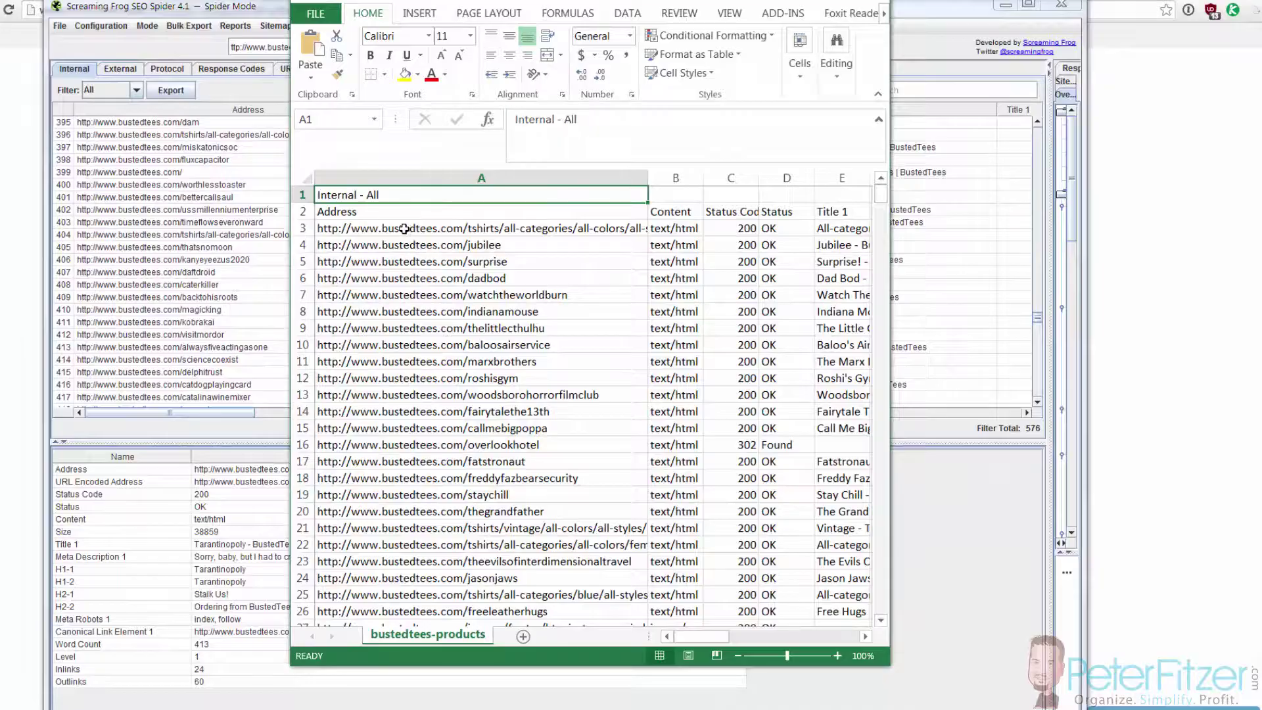
click(409, 230)
scroll(438, 327, down, 3)
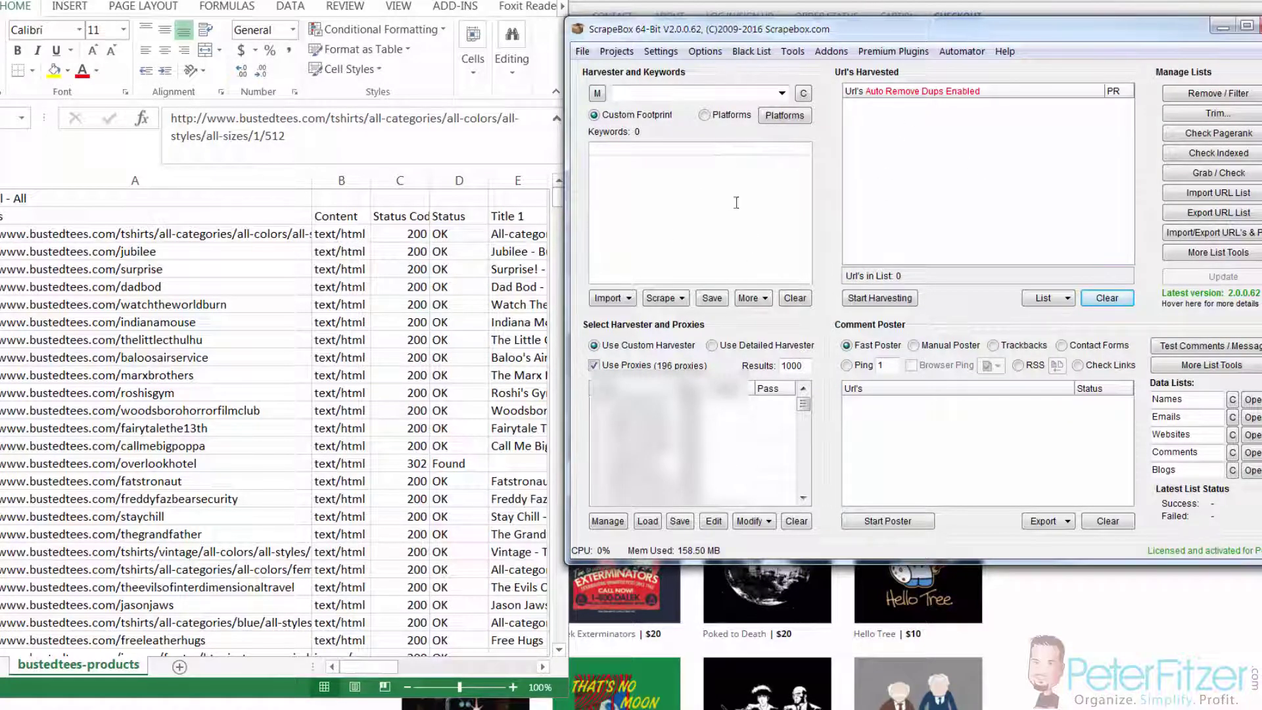
Step: Copy all URLs from A3 to A578 and paste them into ScrapeBox's harvested URL list, replacing the current list
click(101, 234)
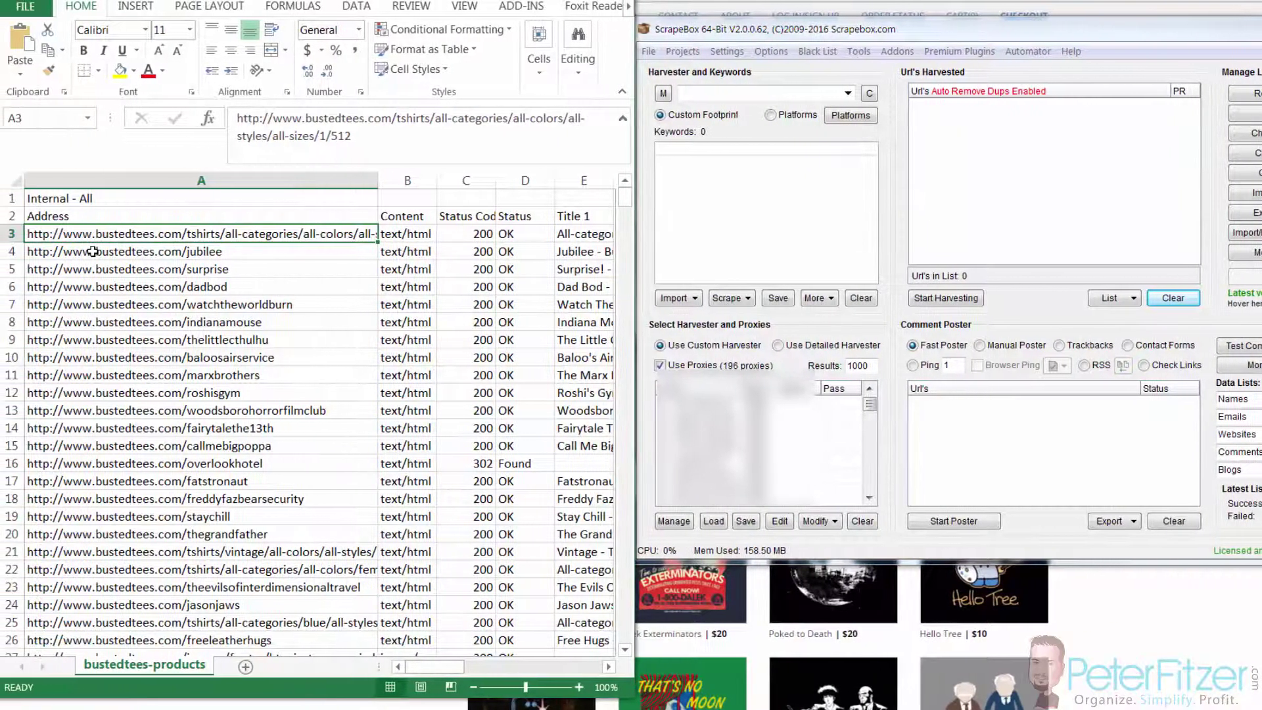
scroll(66, 252, down, 20)
scroll(549, 295, down, 20)
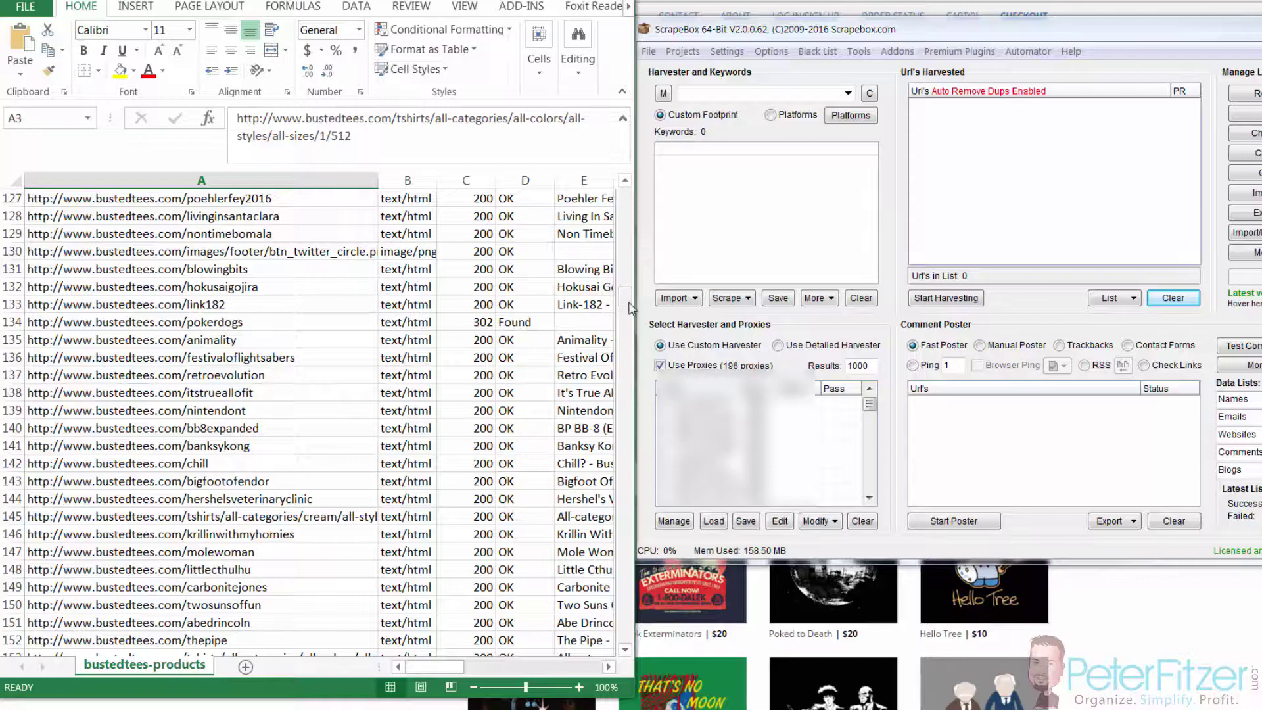
scroll(80, 579, down, 7)
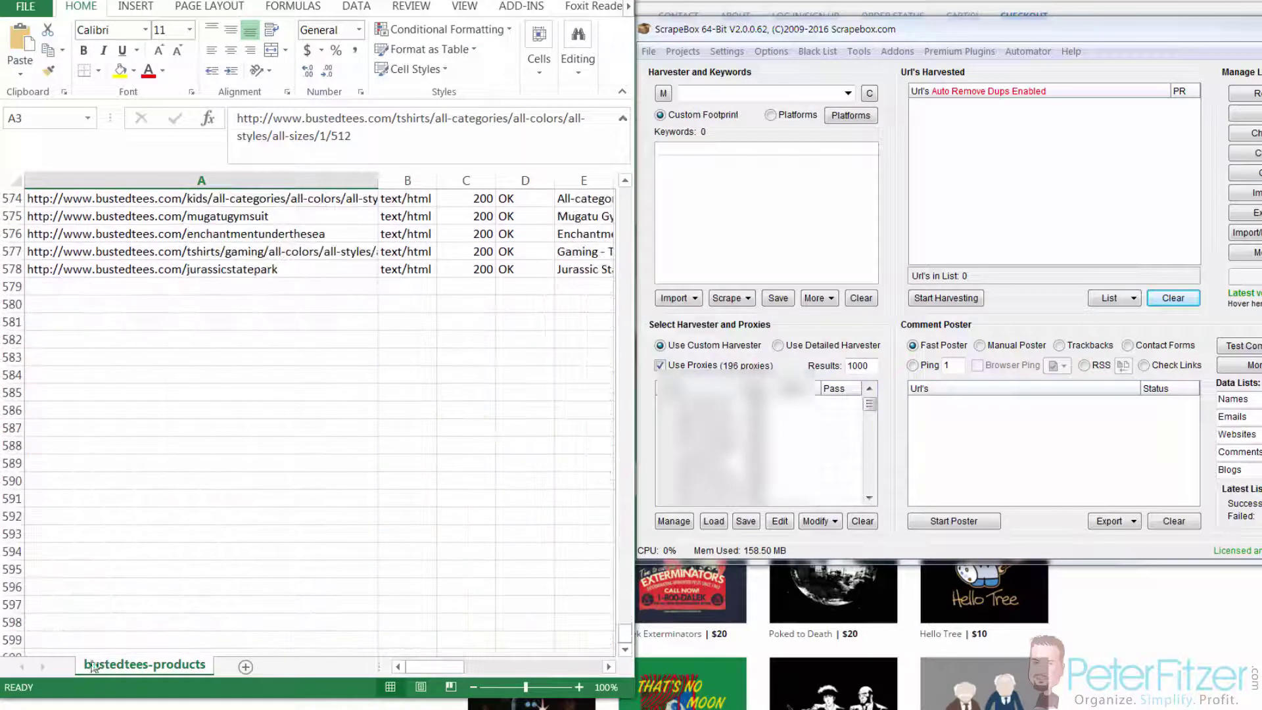
shift+click(76, 269)
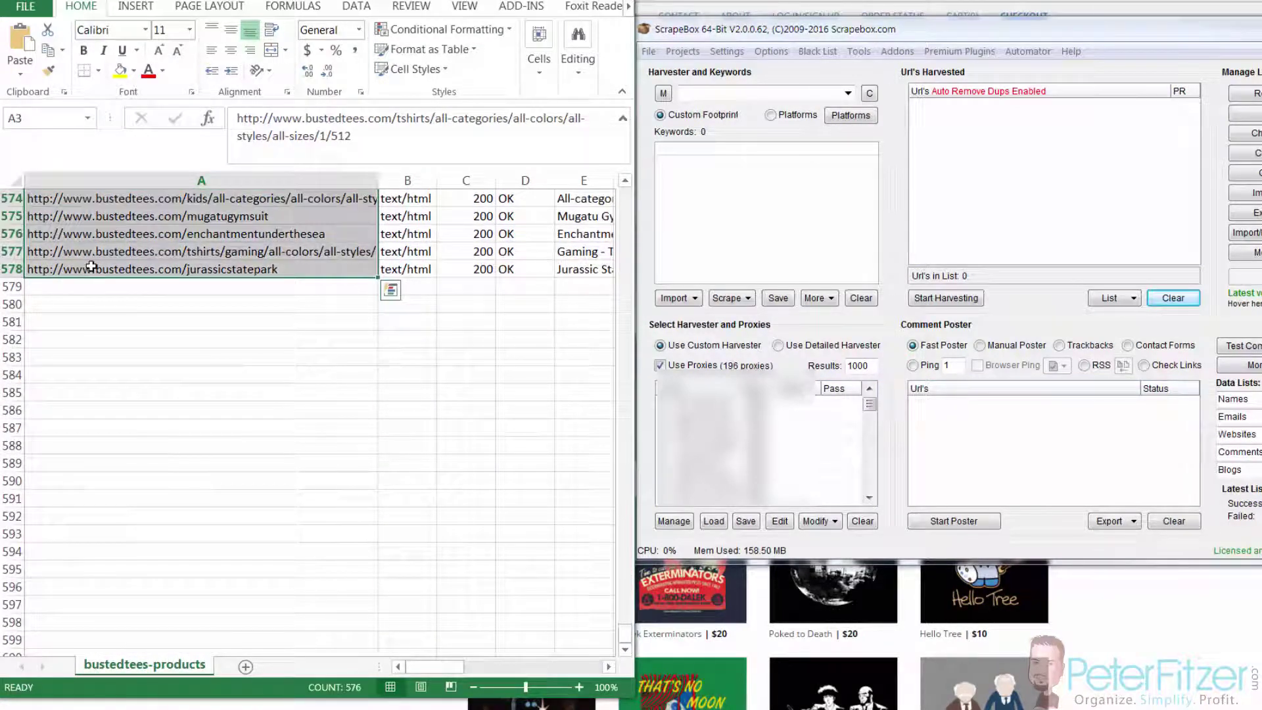
right_click(118, 224)
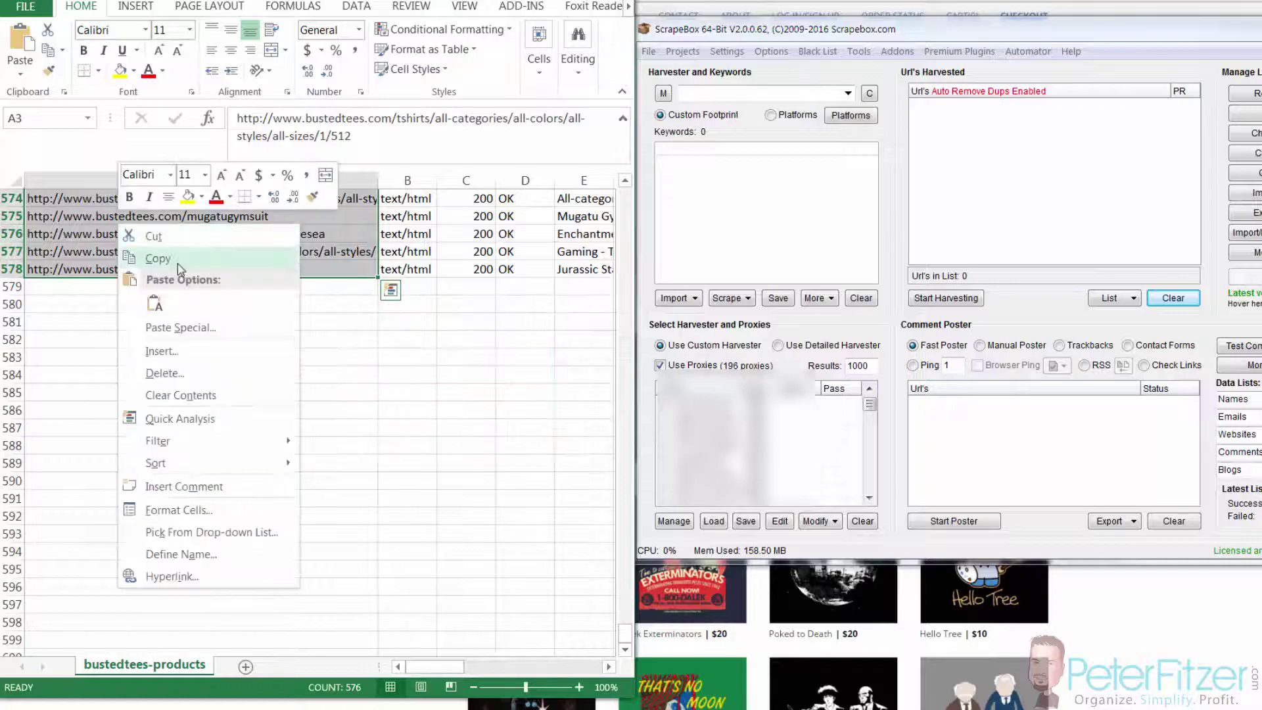
click(158, 258)
scroll(606, 238, up, 20)
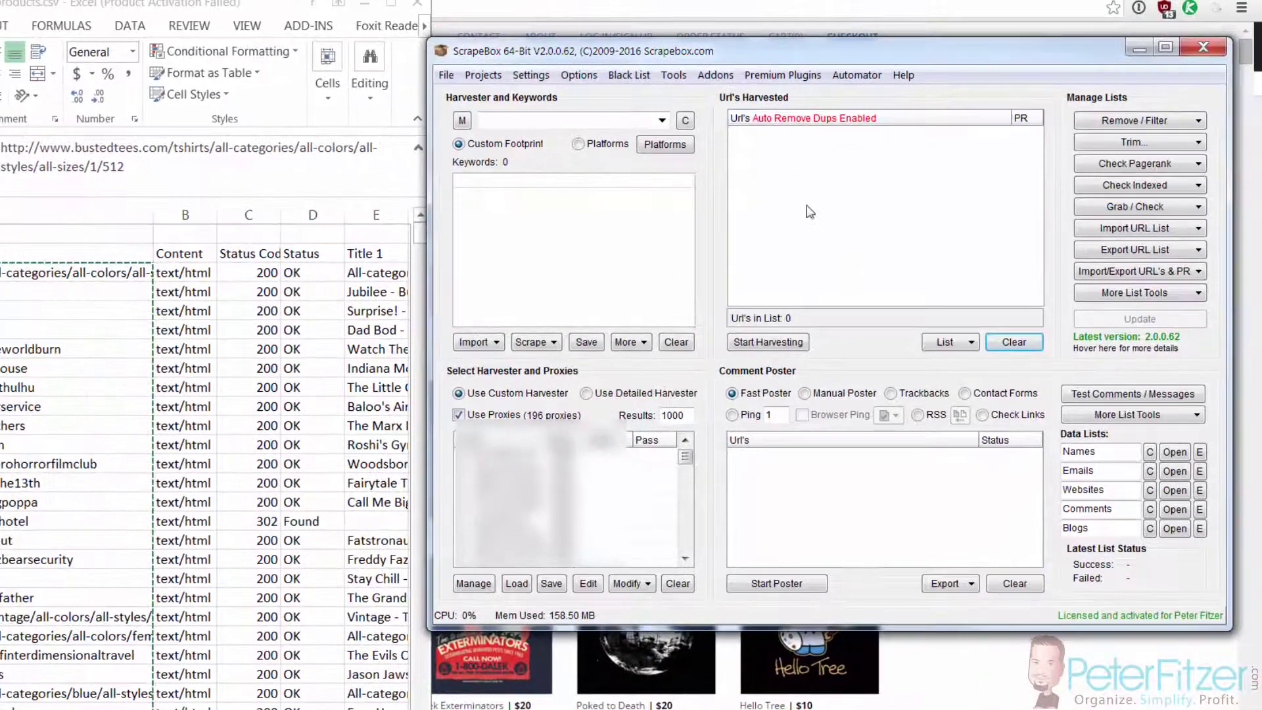
right_click(968, 157)
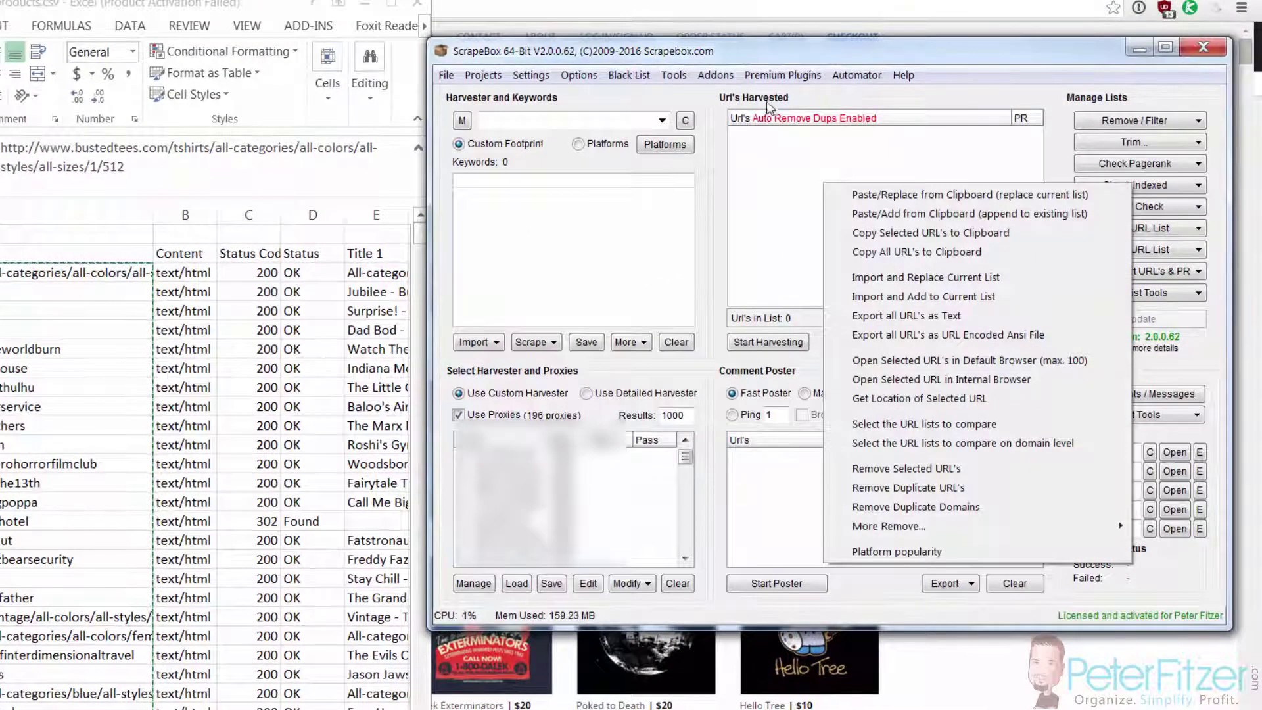
click(889, 195)
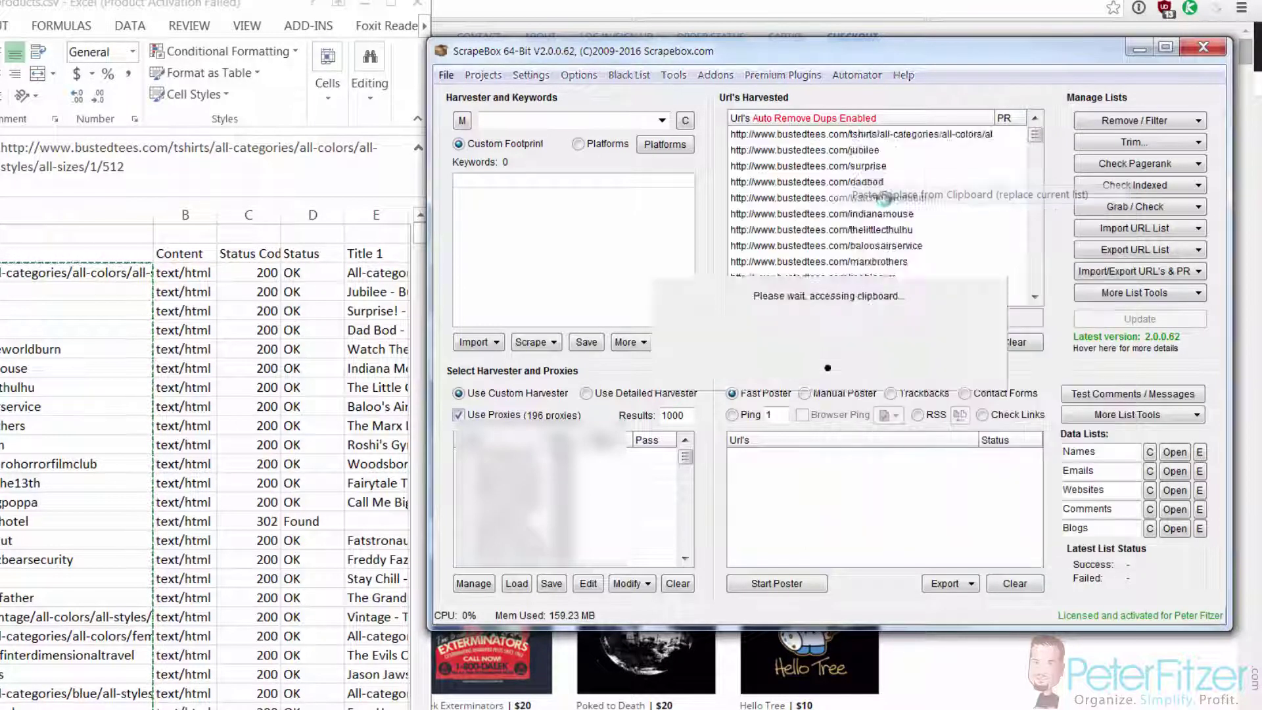
Step: Remove entries which are not URLs and duplicate URLs from the harvested list
click(1196, 121)
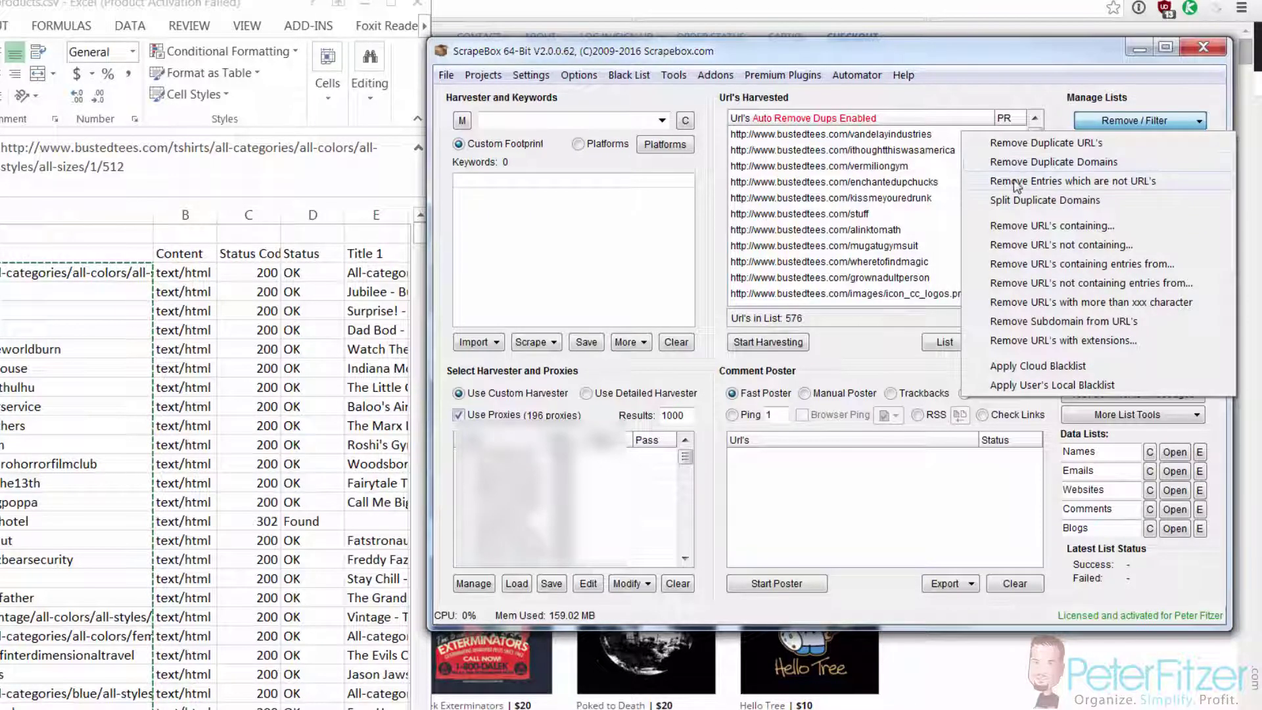
click(1083, 184)
click(1125, 121)
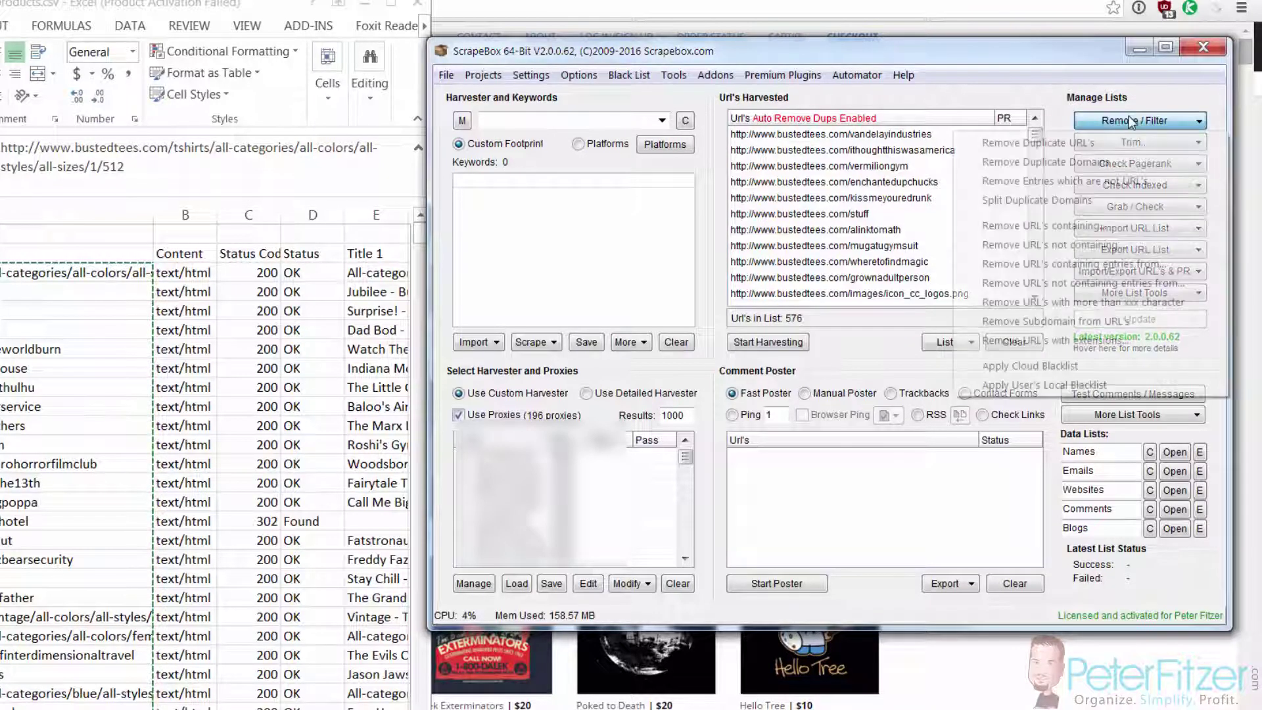
click(1025, 149)
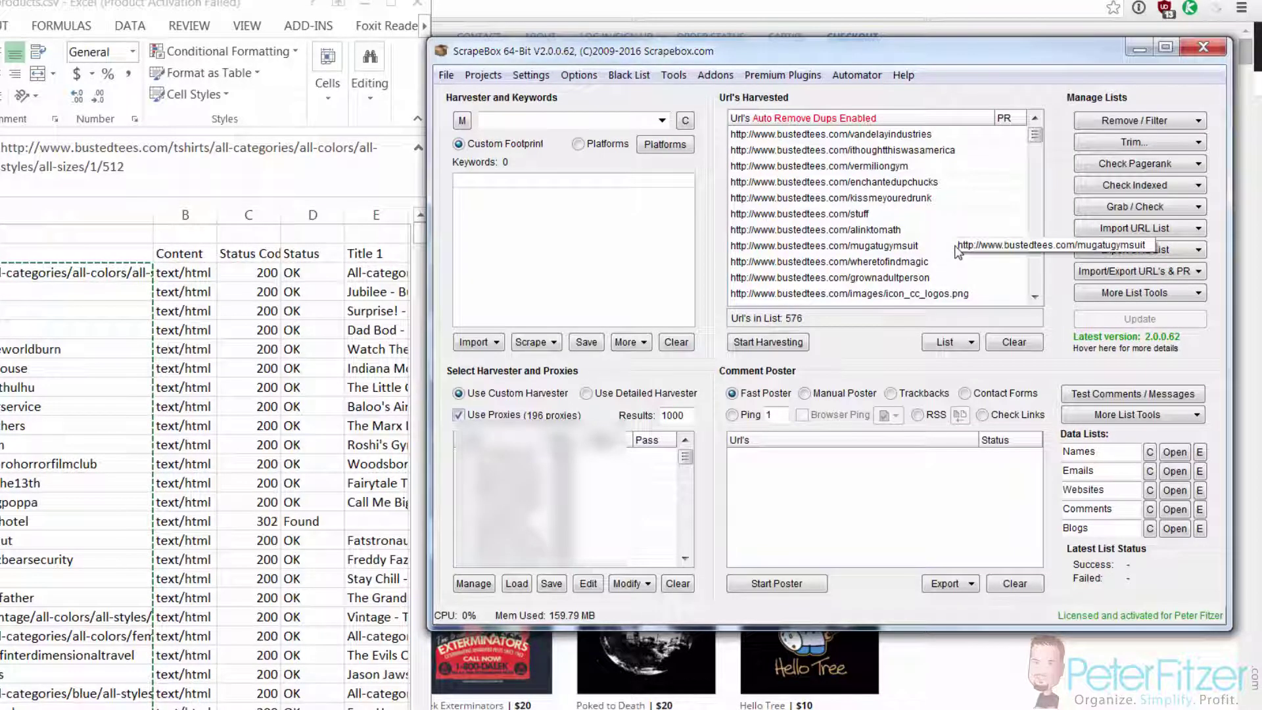
Step: Look through the available ScrapeBox add-ons and read the description of the Social Checker add-on
click(724, 76)
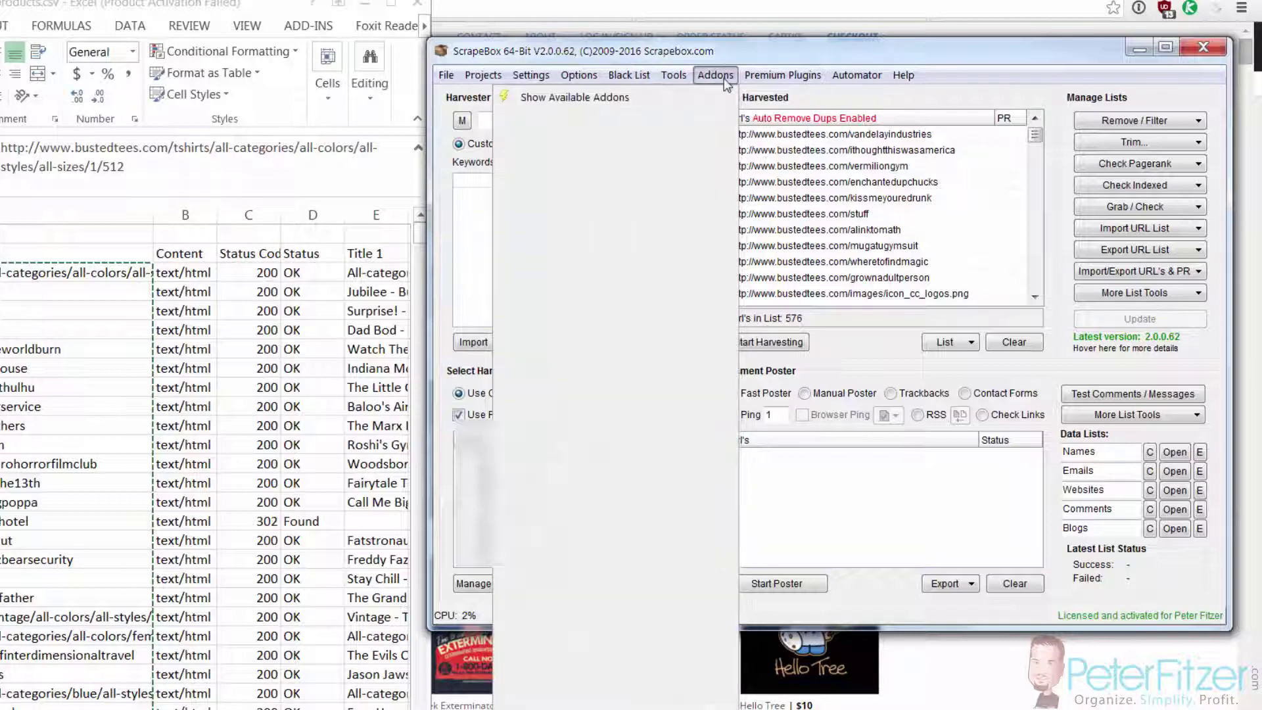
click(711, 101)
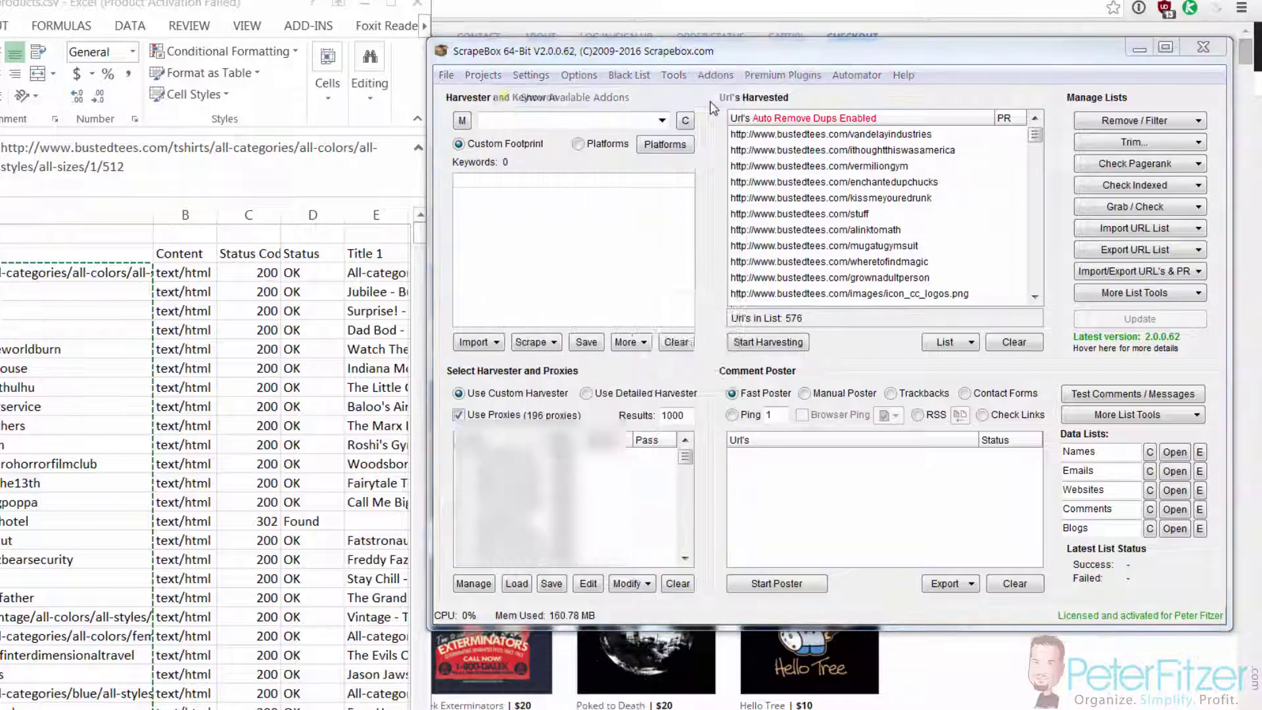
click(702, 294)
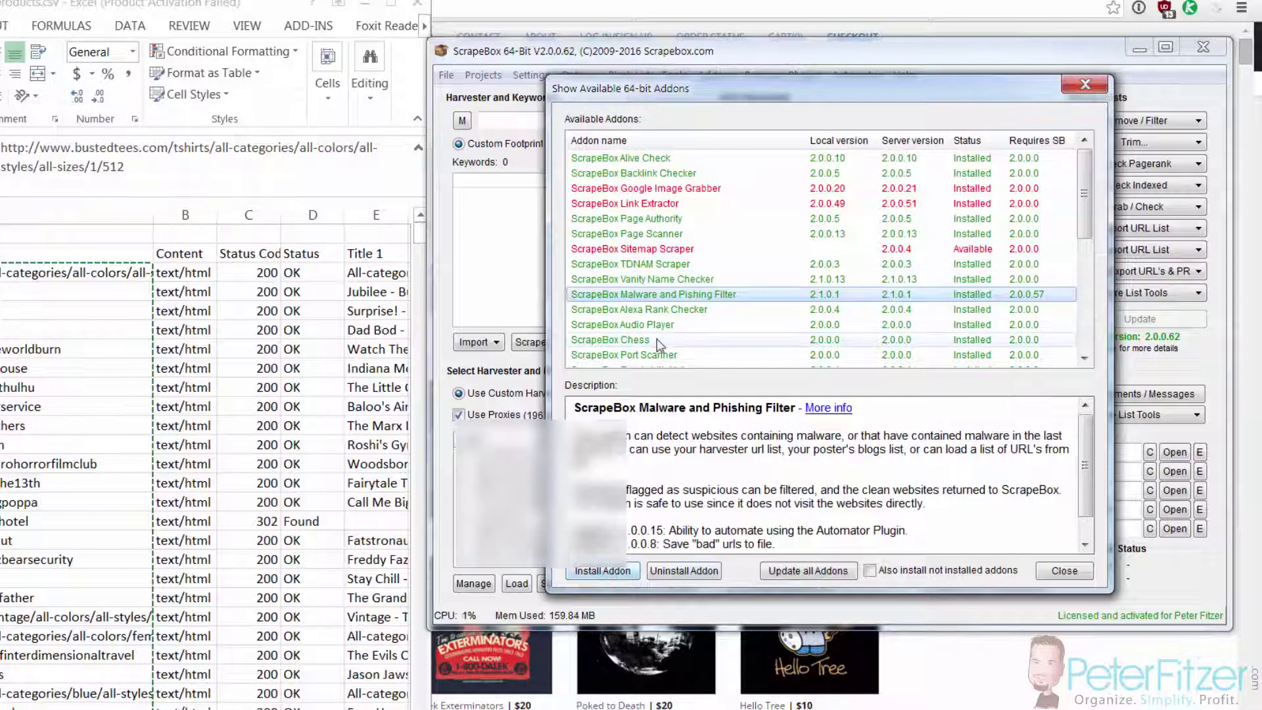
scroll(658, 338, down, 6)
scroll(734, 296, up, 6)
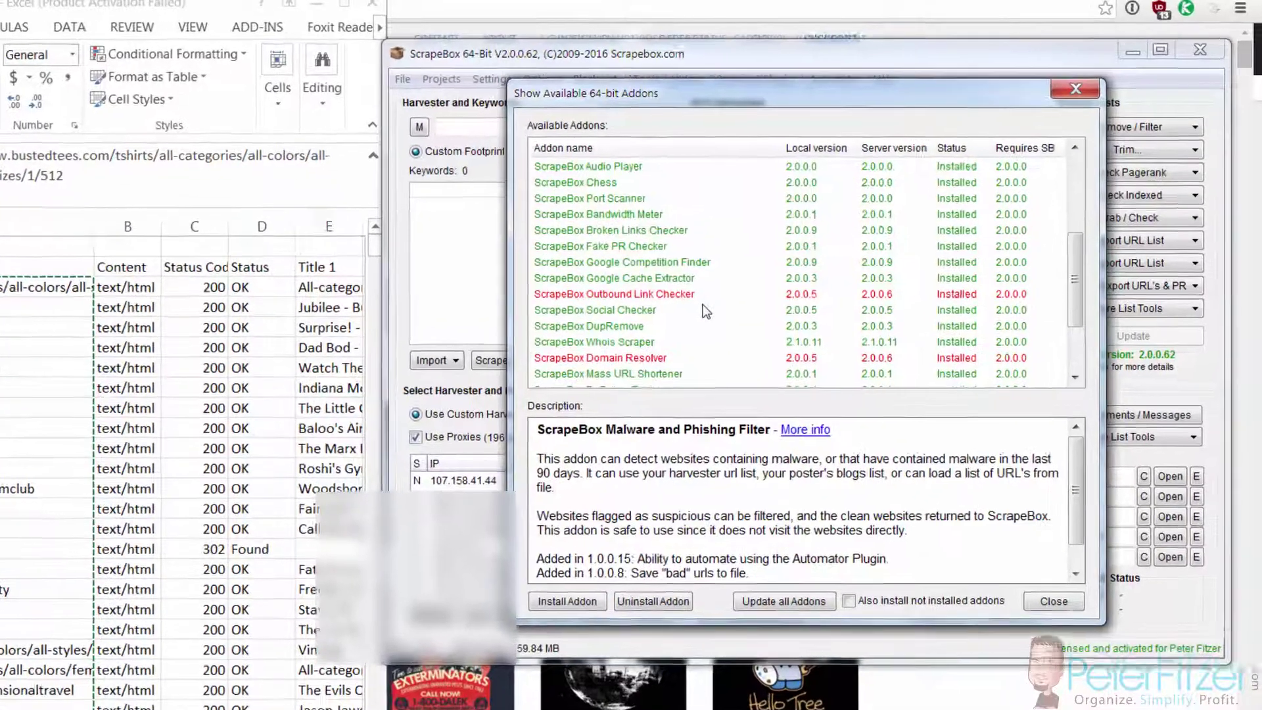
scroll(660, 263, down, 6)
click(660, 219)
click(660, 204)
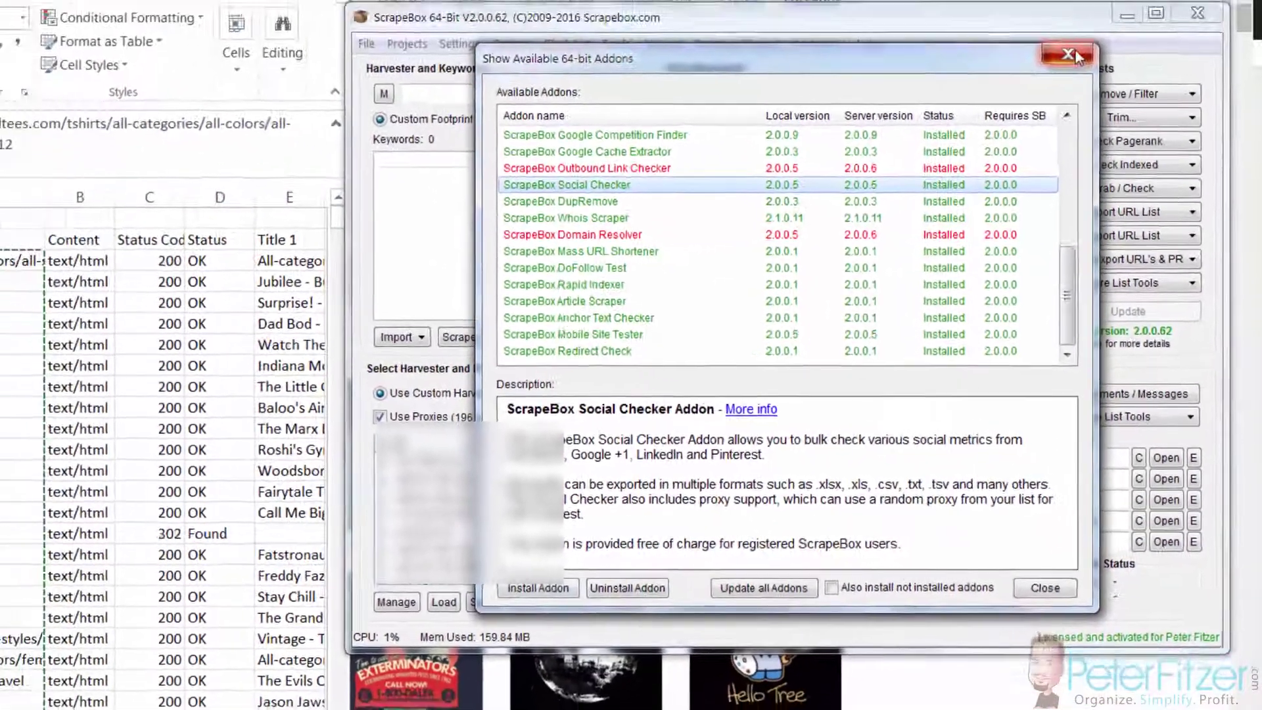
click(1000, 599)
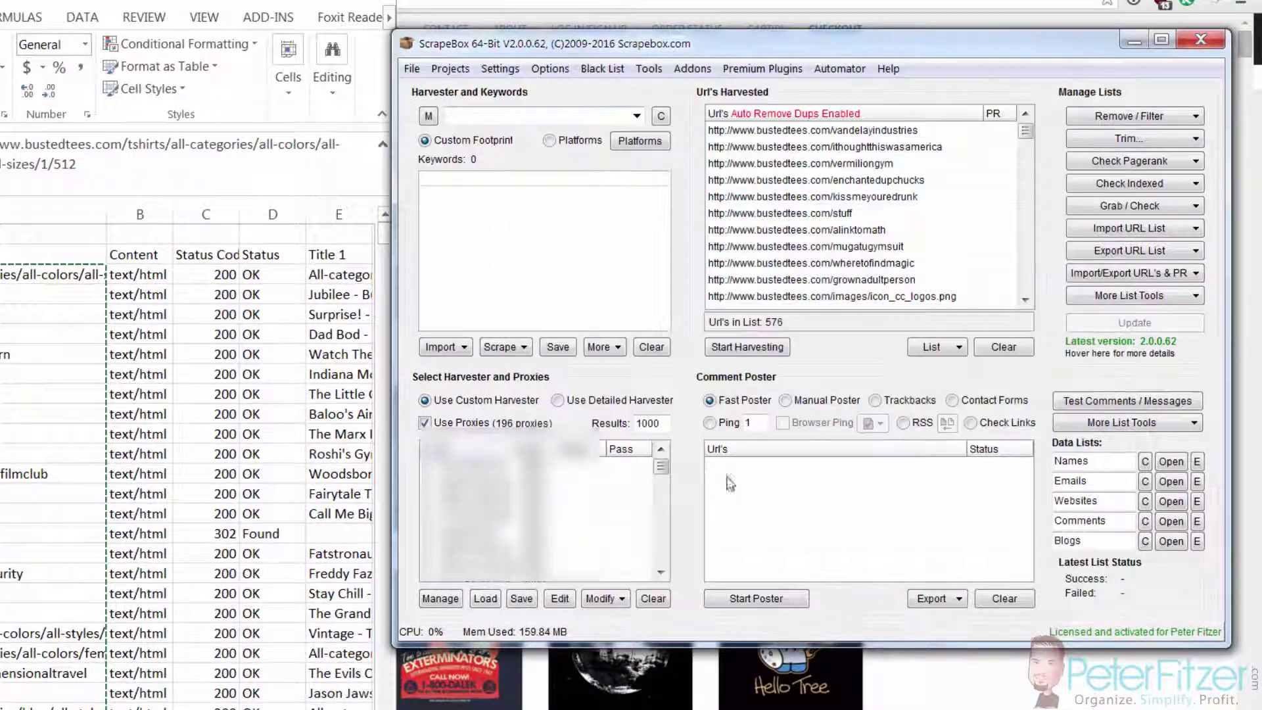
Step: Open the Social Checker add-on and configure it for FaceBook, Google +1 and Pinterest with 20 connections
click(691, 68)
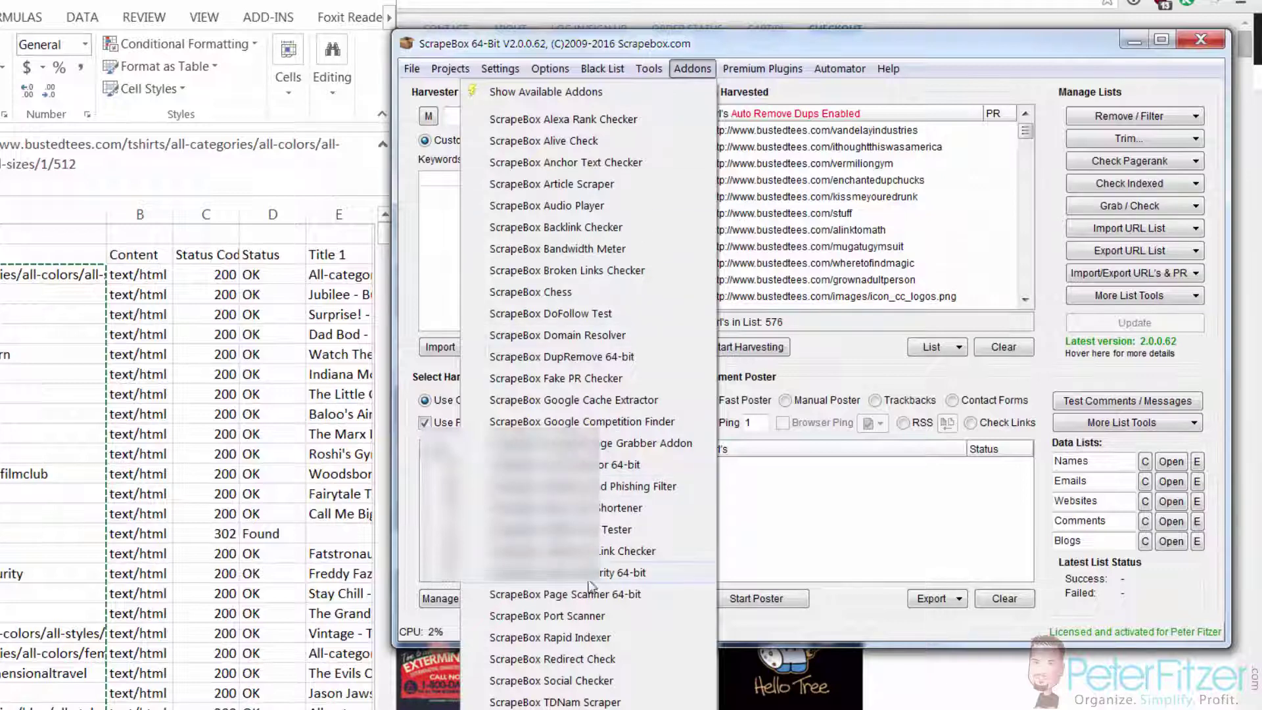
click(572, 680)
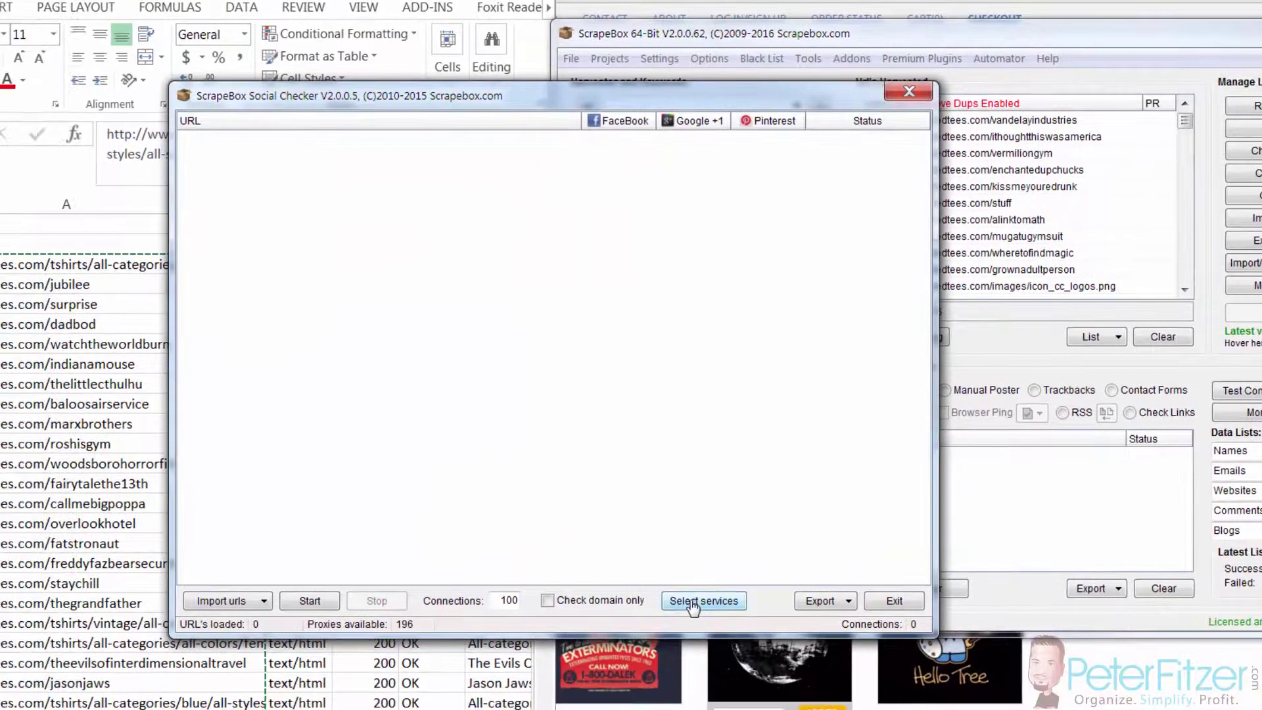
click(694, 607)
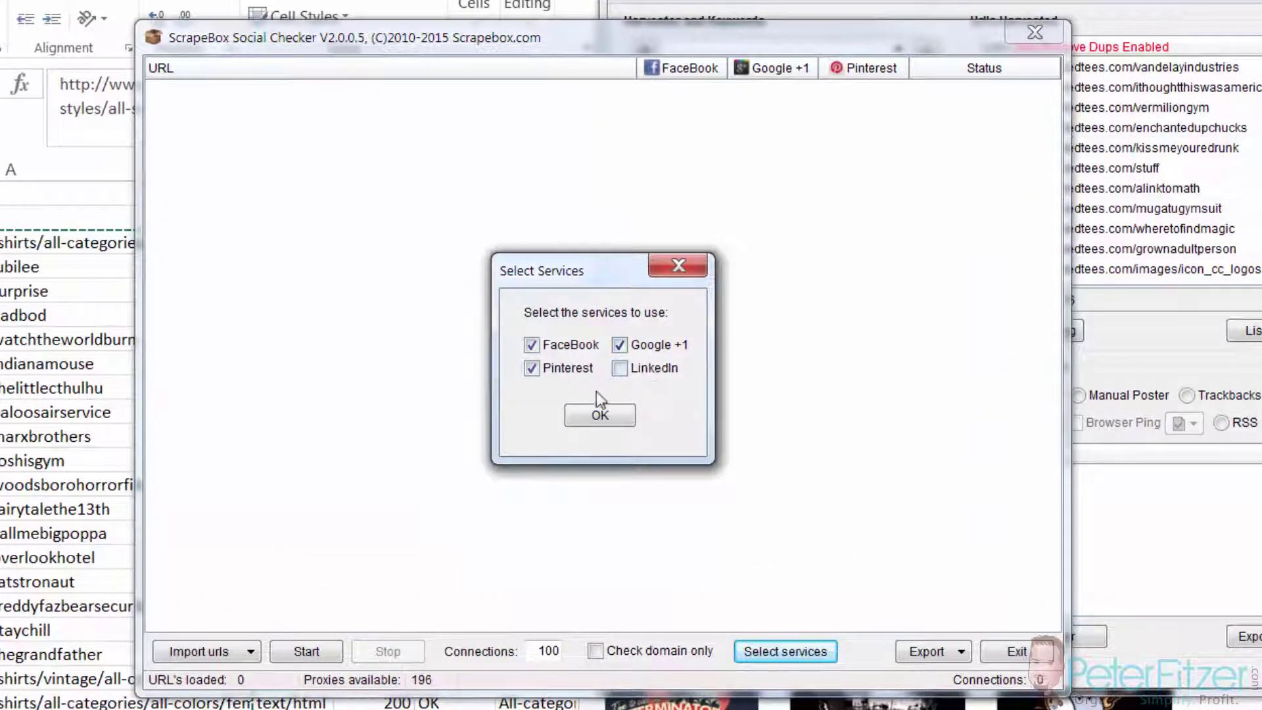
click(600, 415)
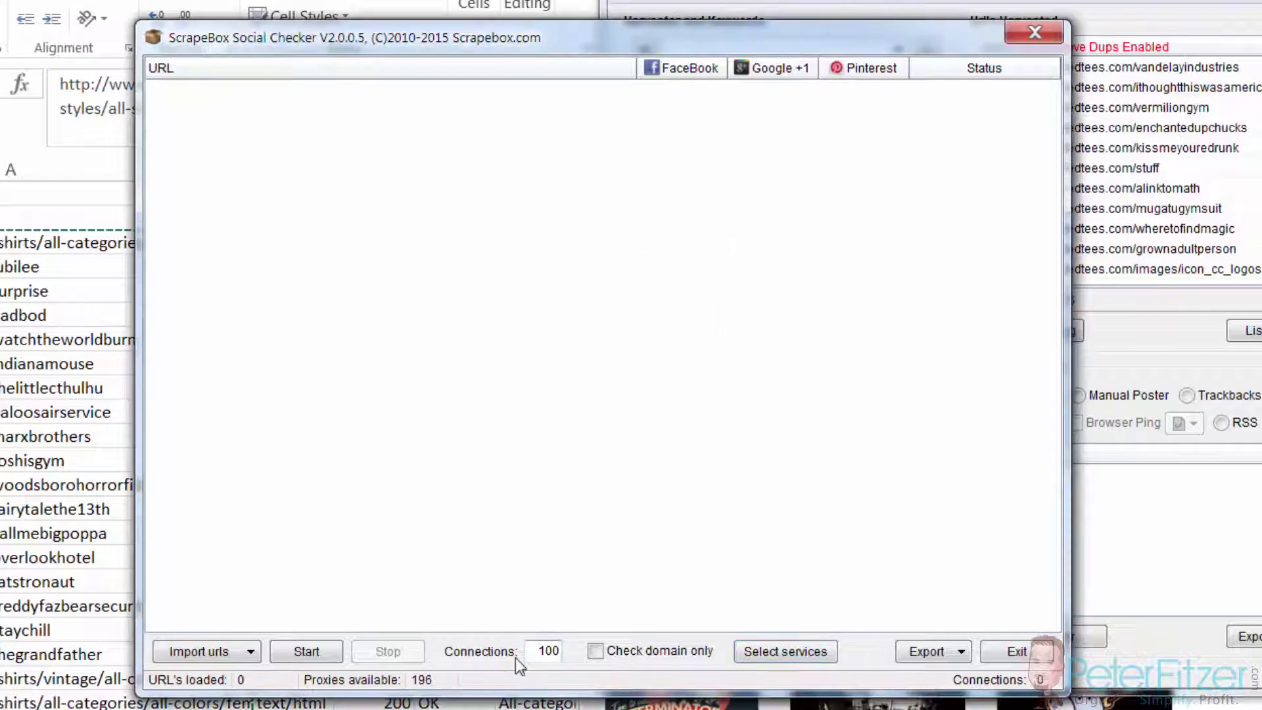
drag(531, 648, 614, 659)
text(20)
Step: Import the URLs from the ScrapeBox harvester into the Social Checker and look through the loaded list
click(226, 653)
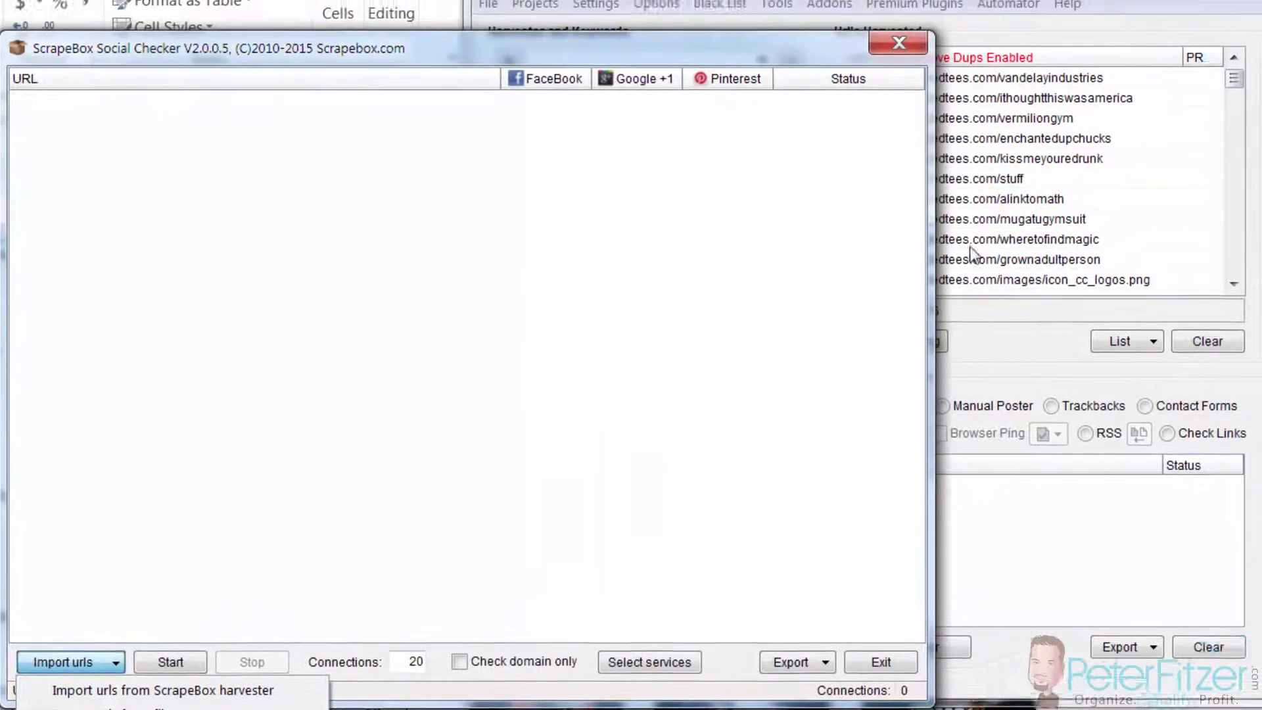
click(1134, 11)
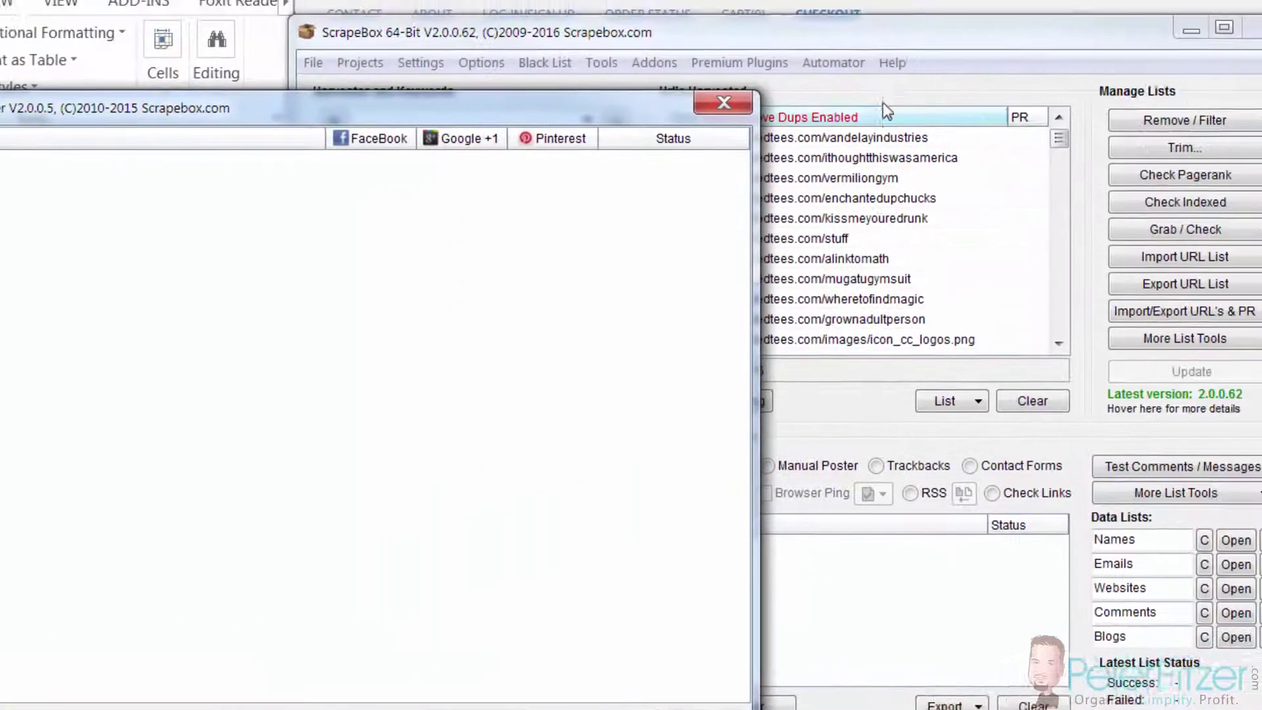
click(896, 59)
click(938, 82)
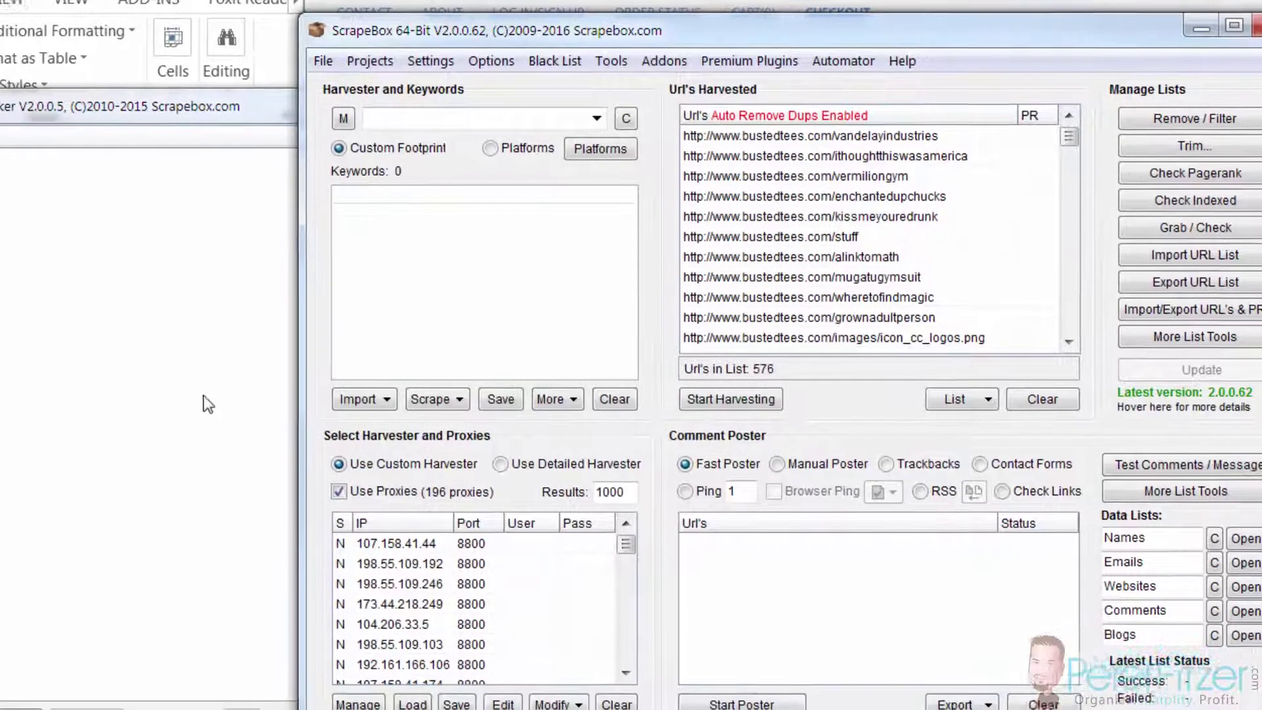
click(138, 413)
click(207, 631)
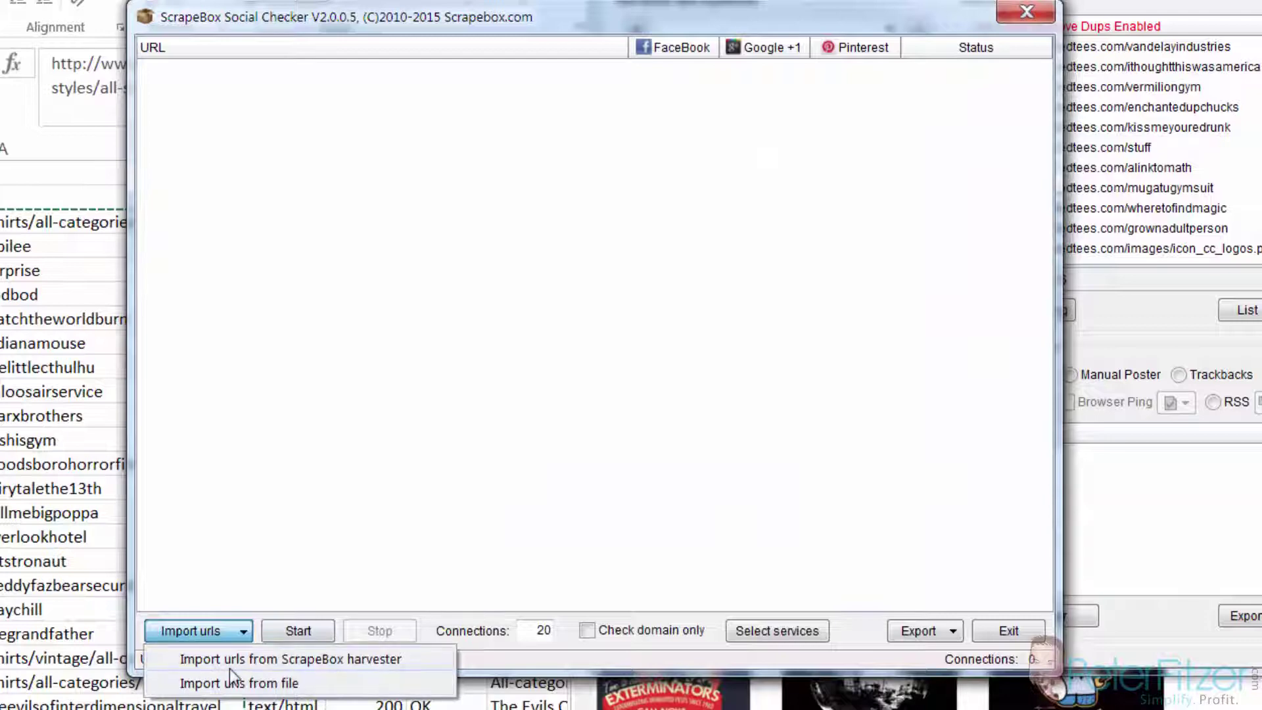
click(233, 660)
scroll(335, 273, down, 8)
scroll(336, 275, down, 10)
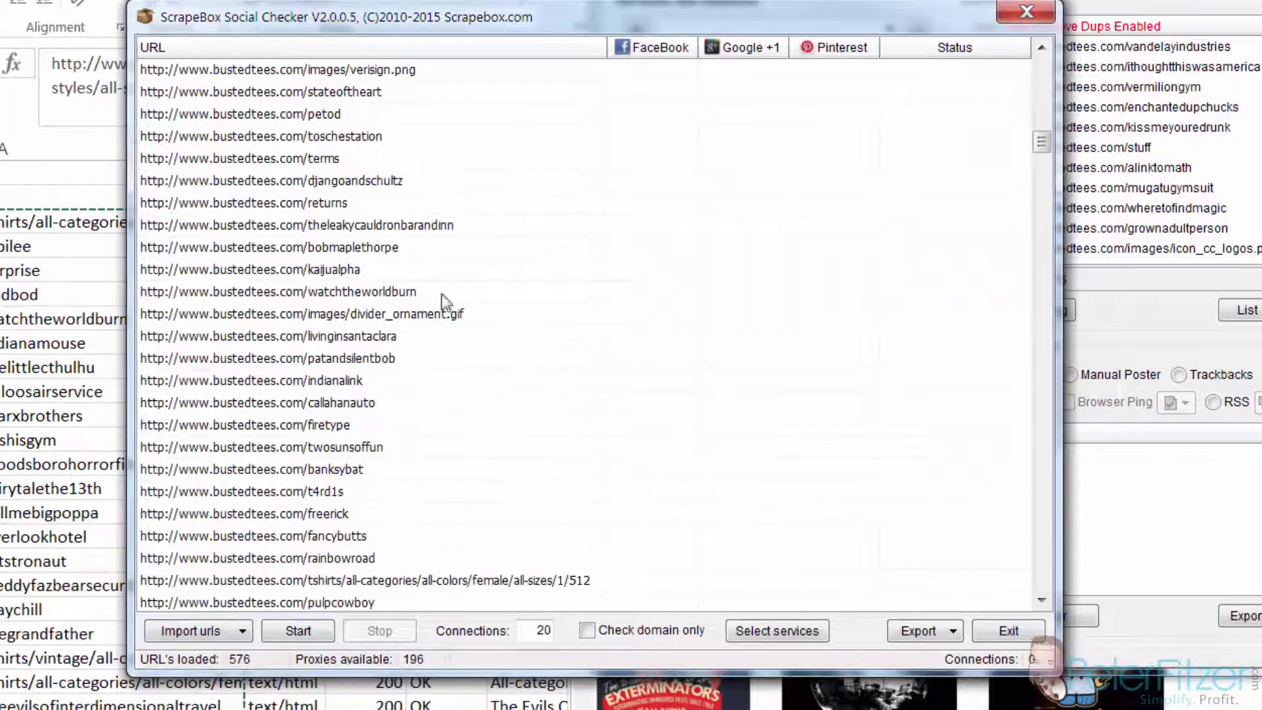
drag(1042, 138, 1042, 574)
drag(1065, 424, 1042, 141)
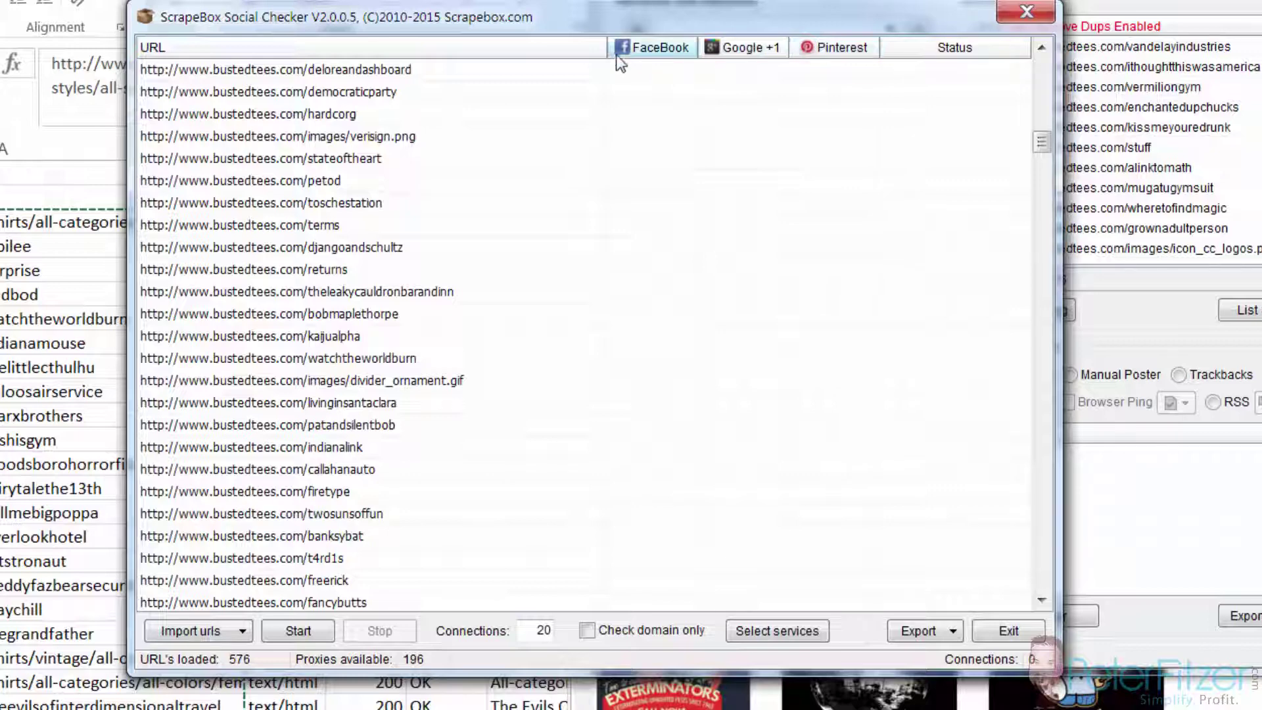
Step: Run the social check on the imported URLs and review the FaceBook, Google +1 and Pinterest counts
click(300, 632)
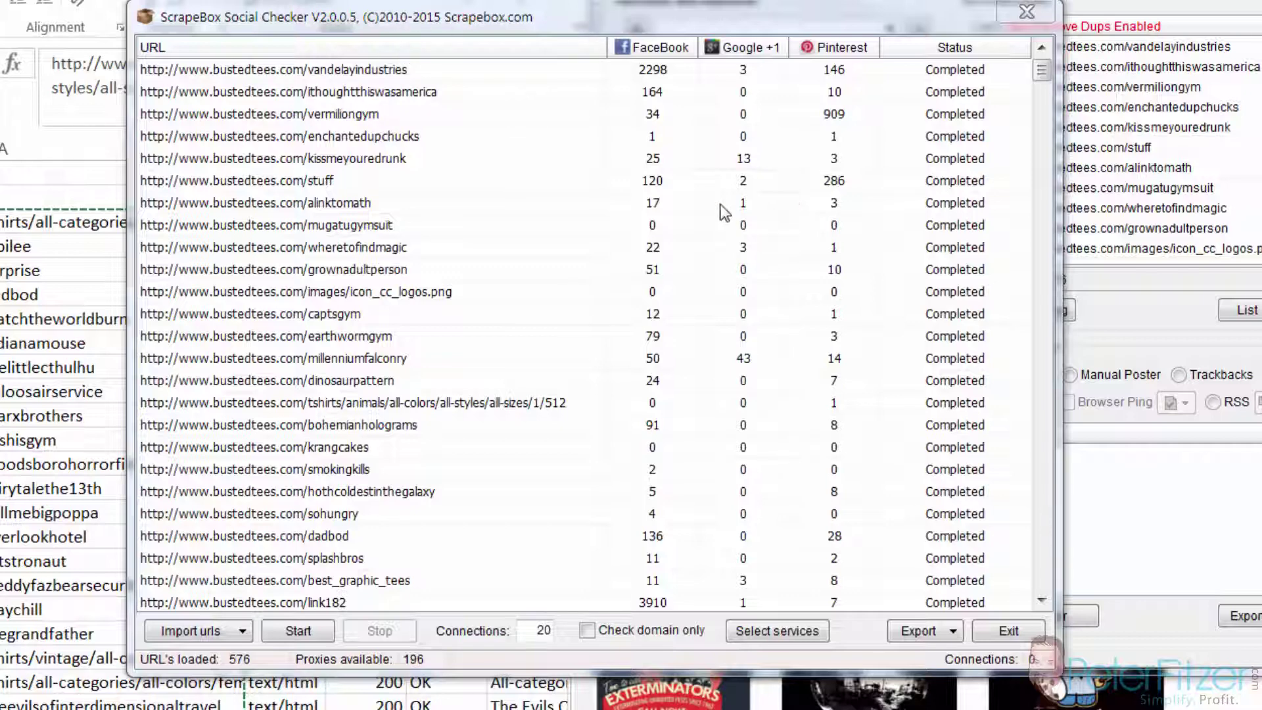
scroll(681, 248, down, 6)
scroll(677, 241, down, 20)
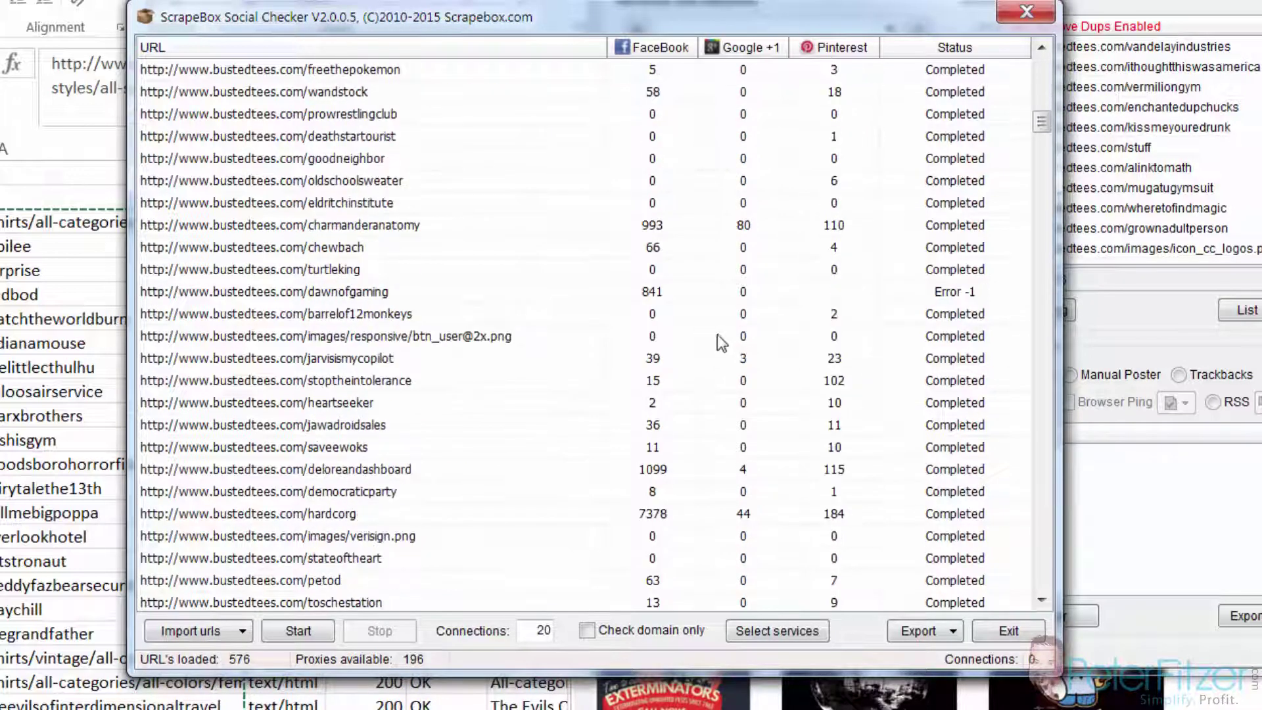
scroll(745, 315, down, 20)
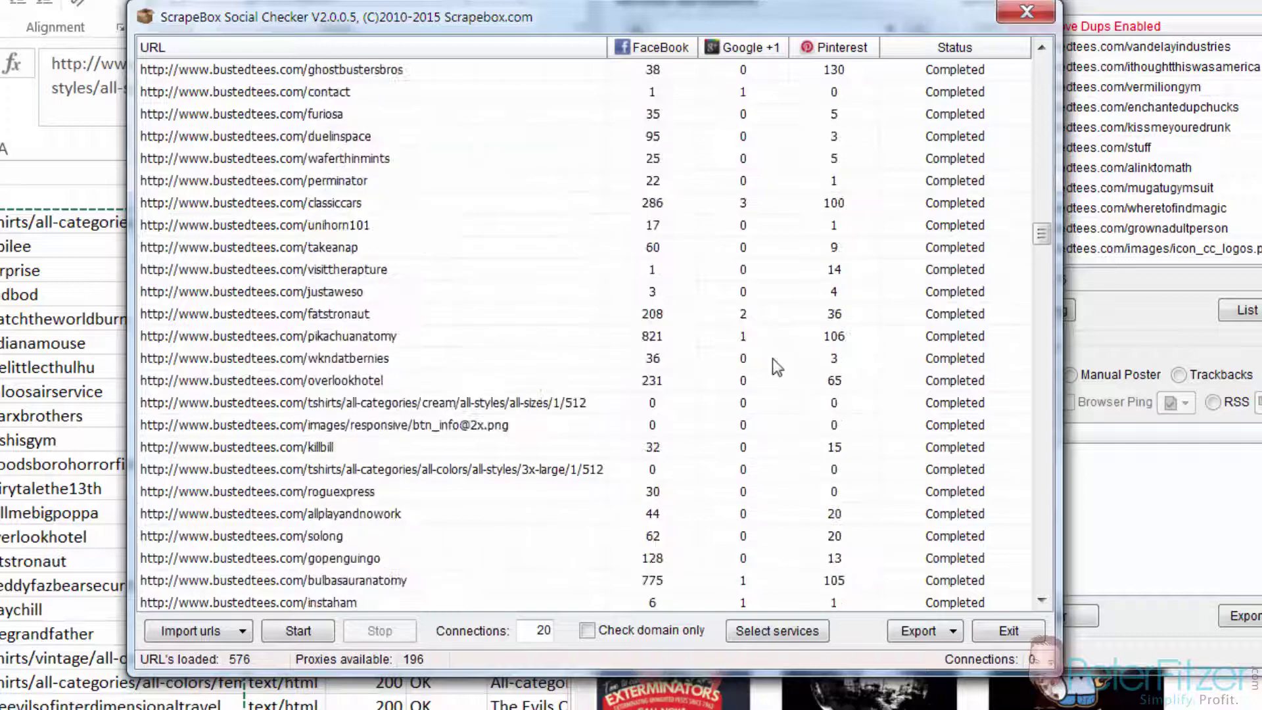
scroll(750, 360, down, 20)
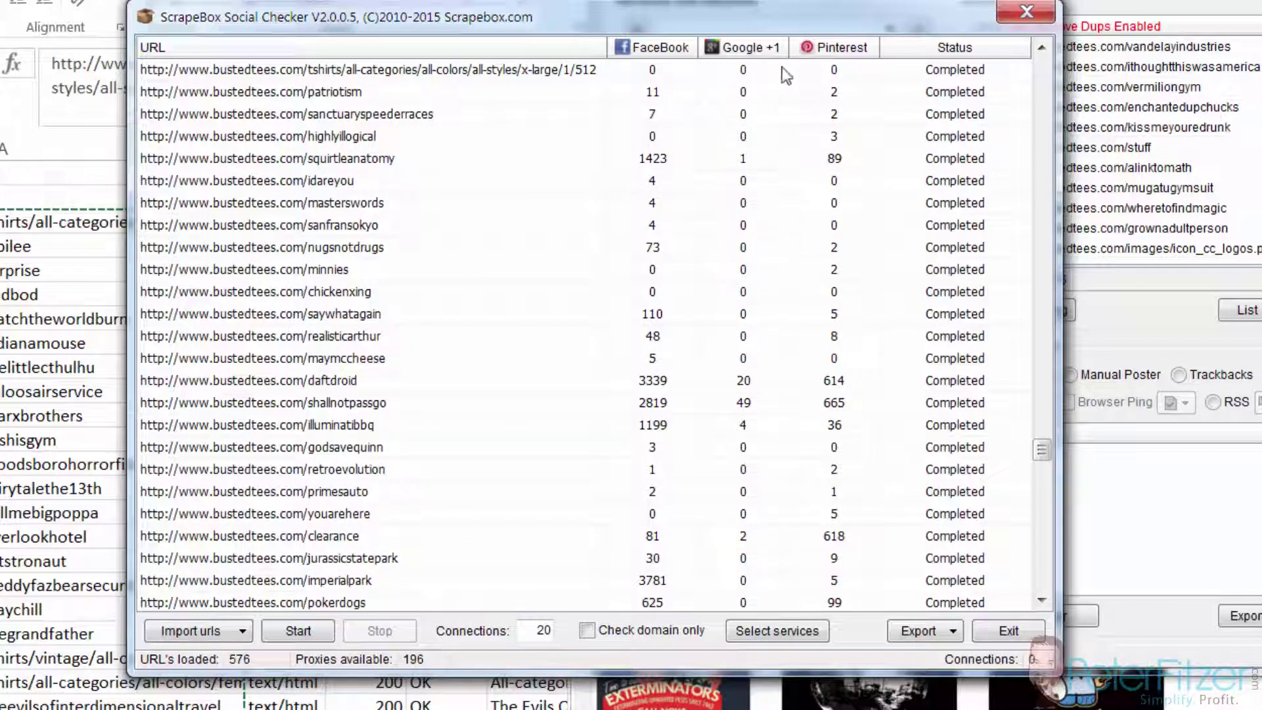
scroll(812, 307, down, 20)
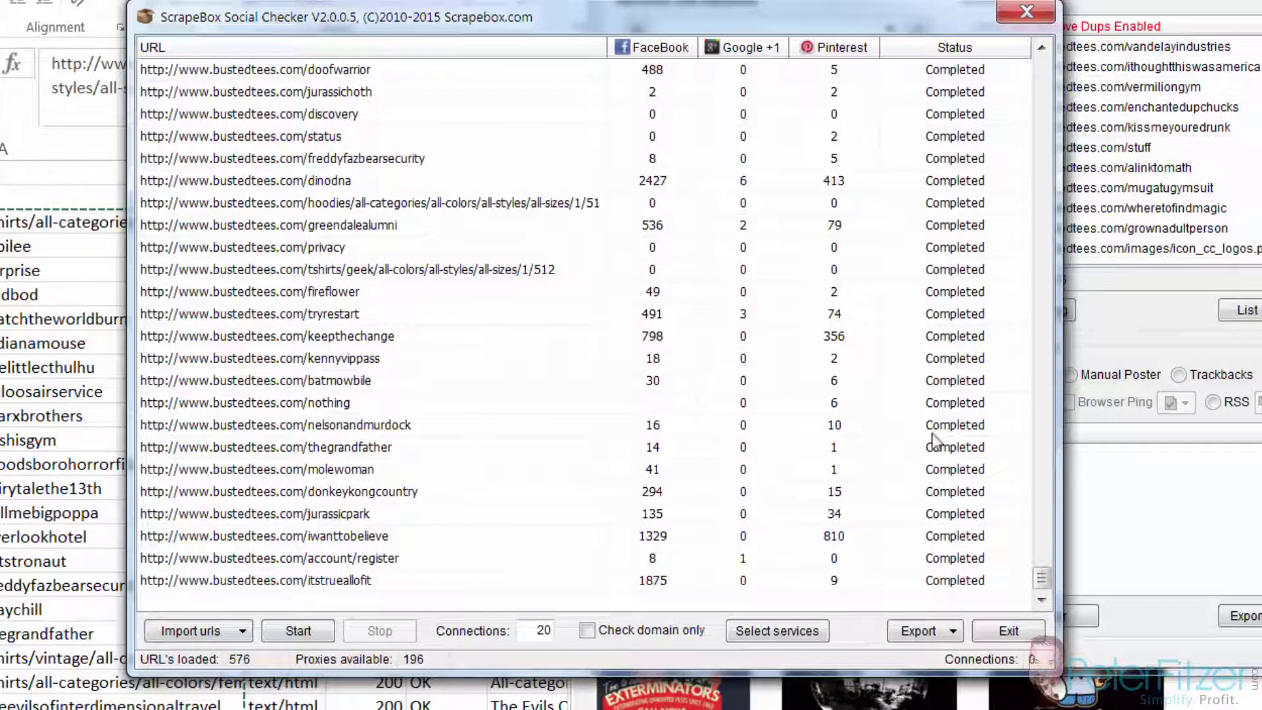
scroll(934, 438, up, 10)
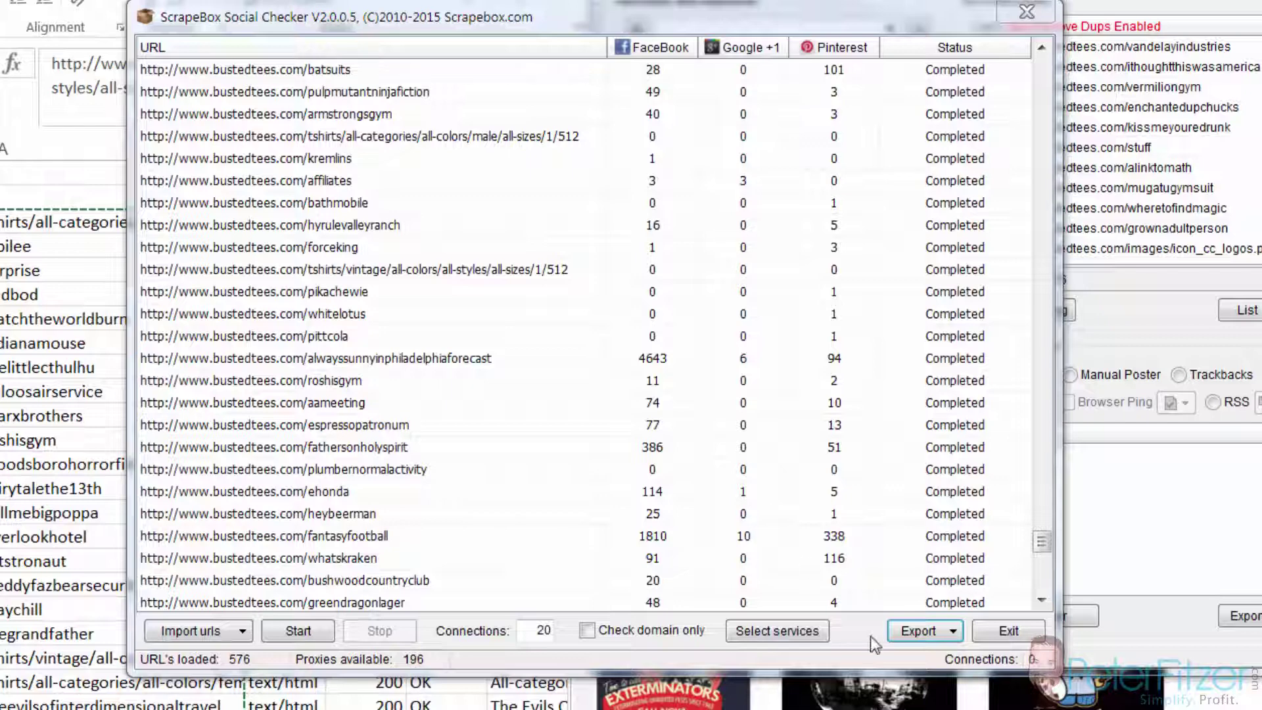
Step: Export the social results to the Ecommerce Research folder as an Excel 2007 file named bustedtees-products-with-social
click(953, 632)
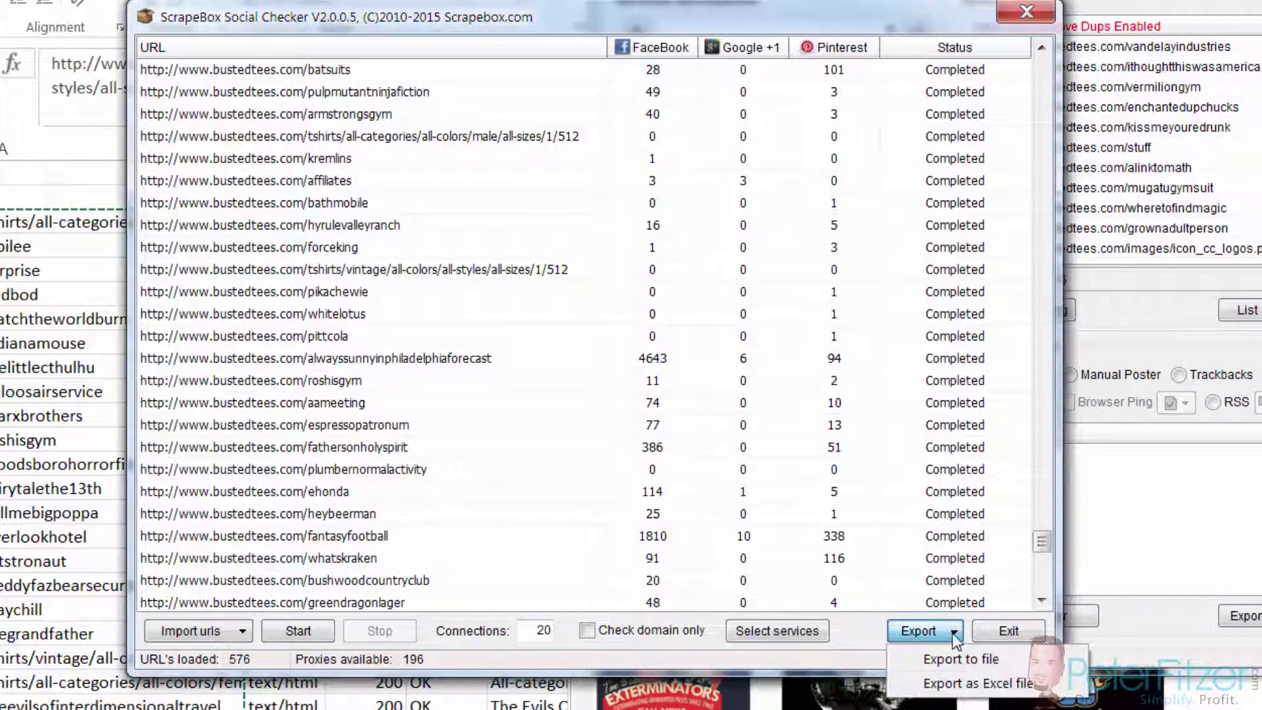
click(963, 687)
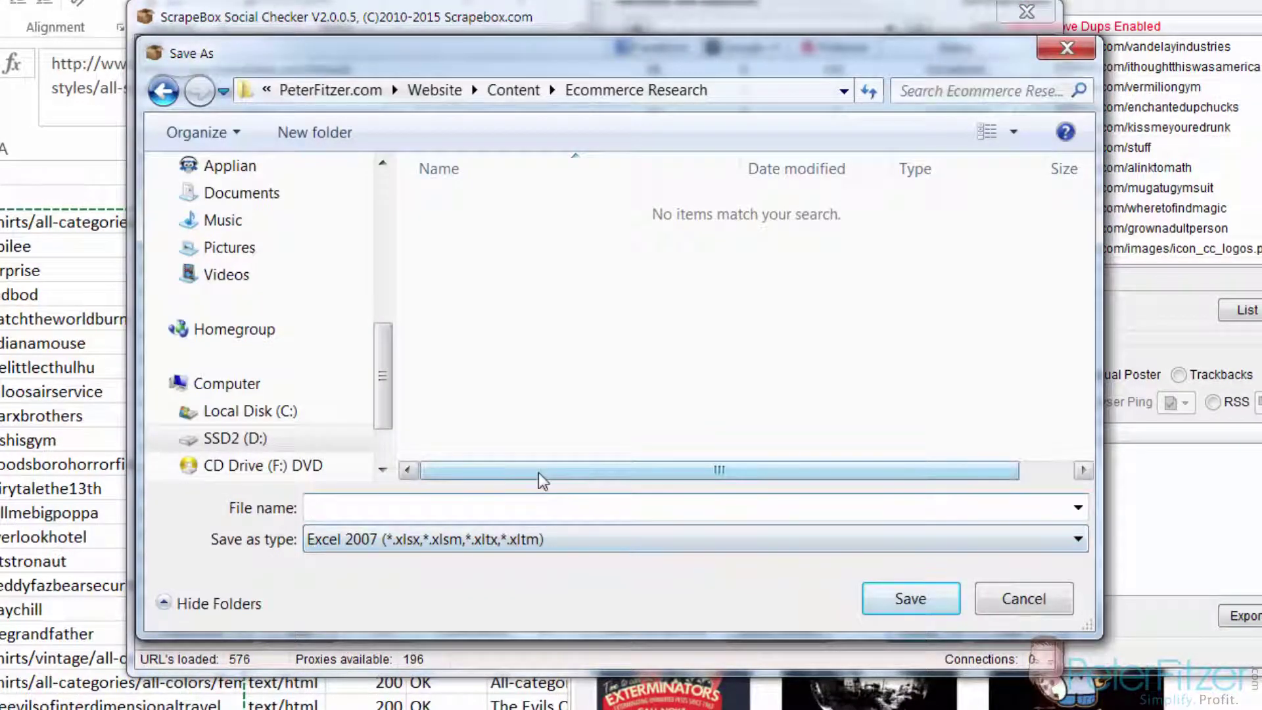
text(bustedtee)
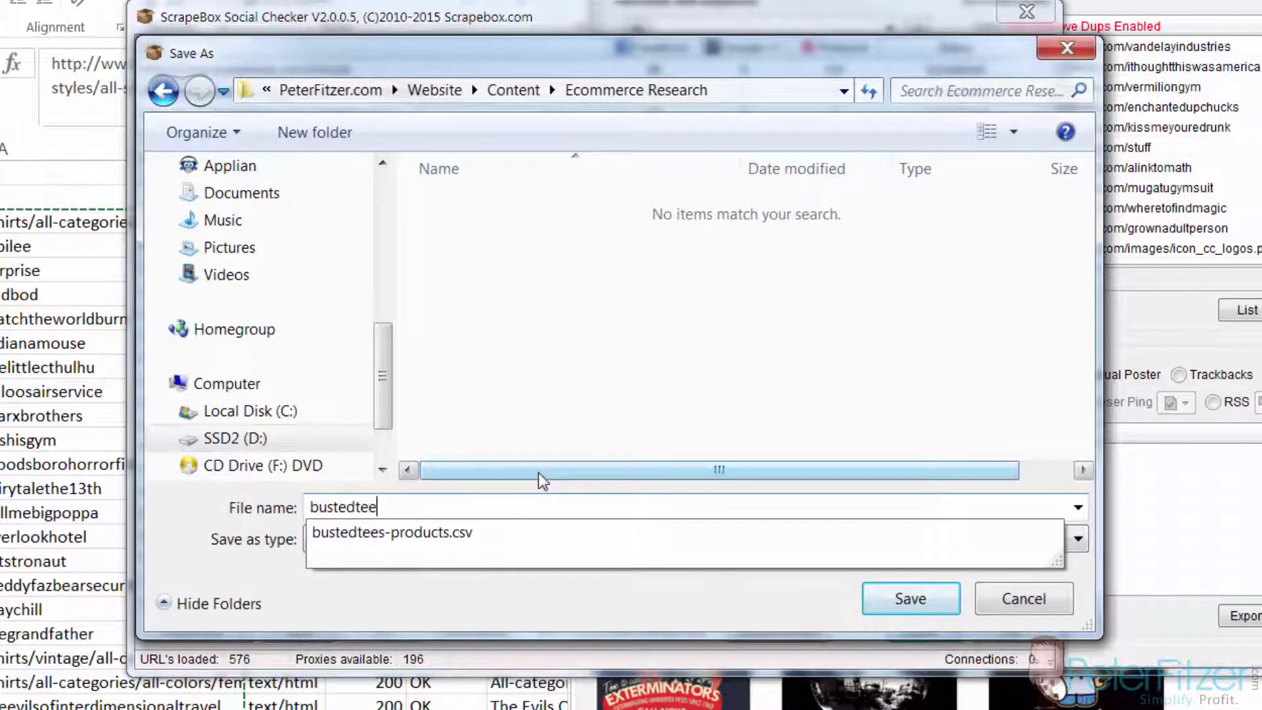
key(Down)
key(BackSpace)
key(BackSpace)
key(BackSpace)
key(BackSpace)
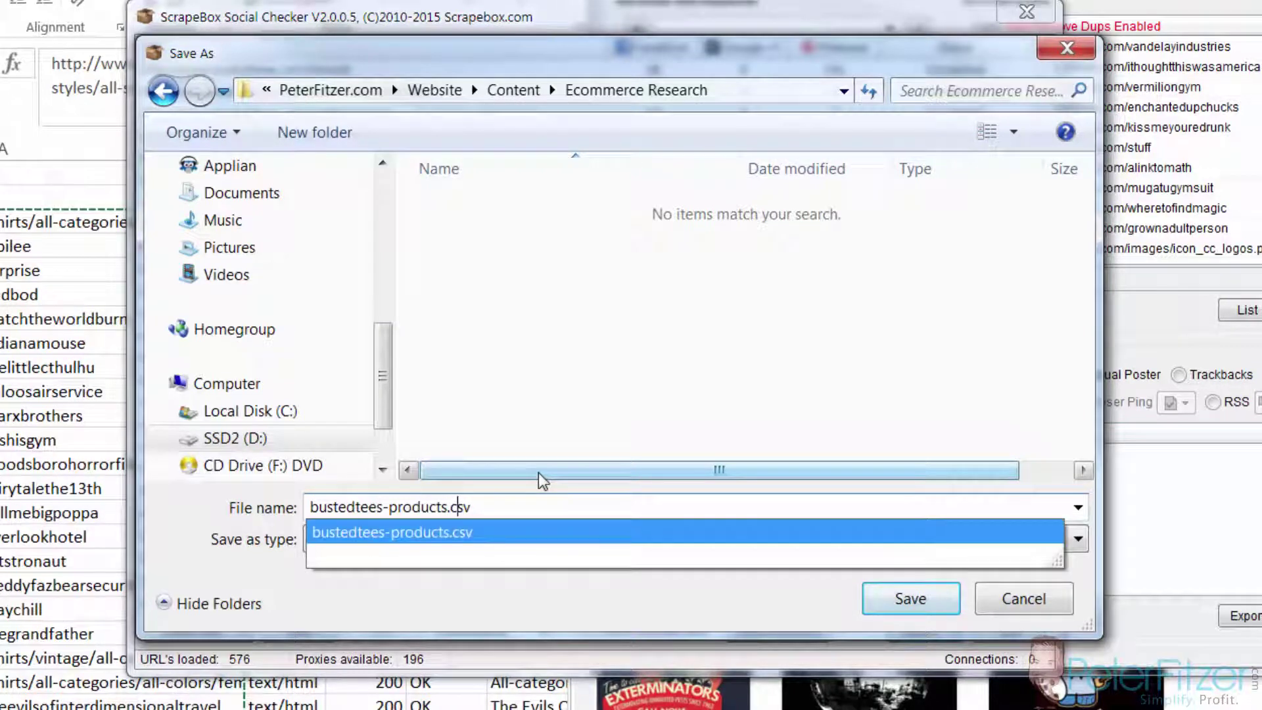
text(-with social)
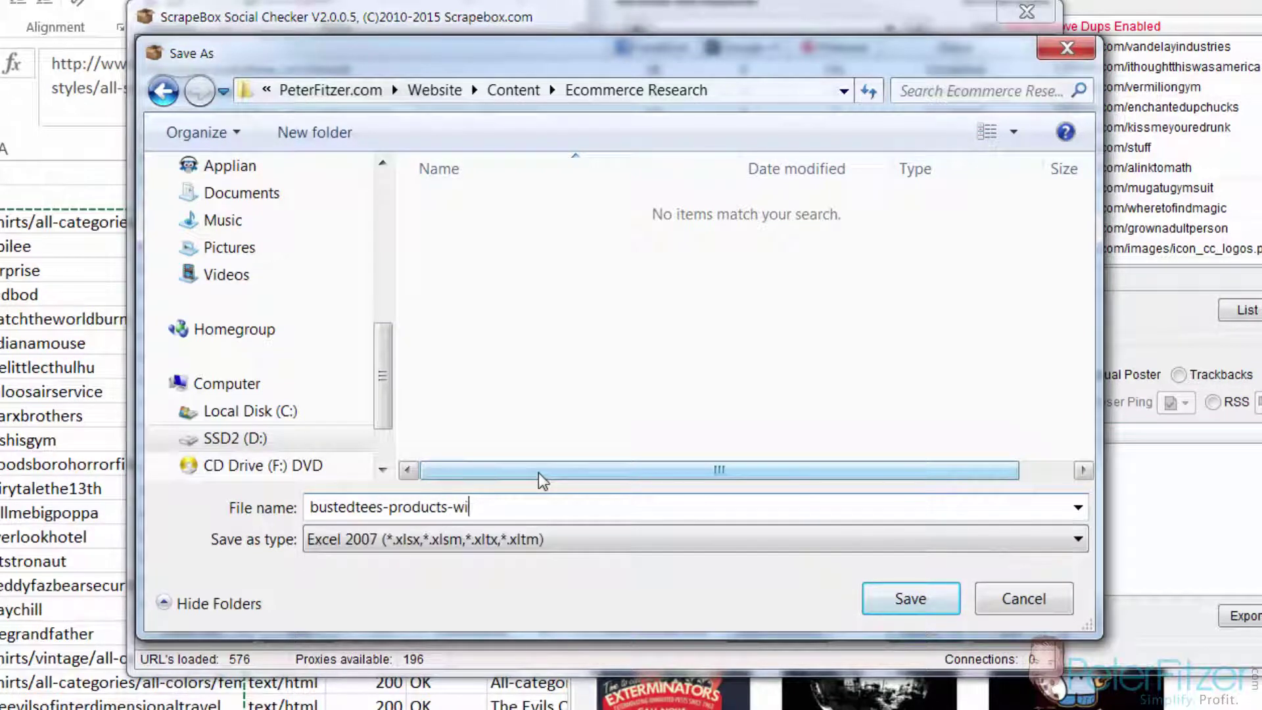
key(Left)
key(Left)
key(Left)
key(Left)
key(Left)
key(Left)
key(BackSpace)
text(-)
click(906, 595)
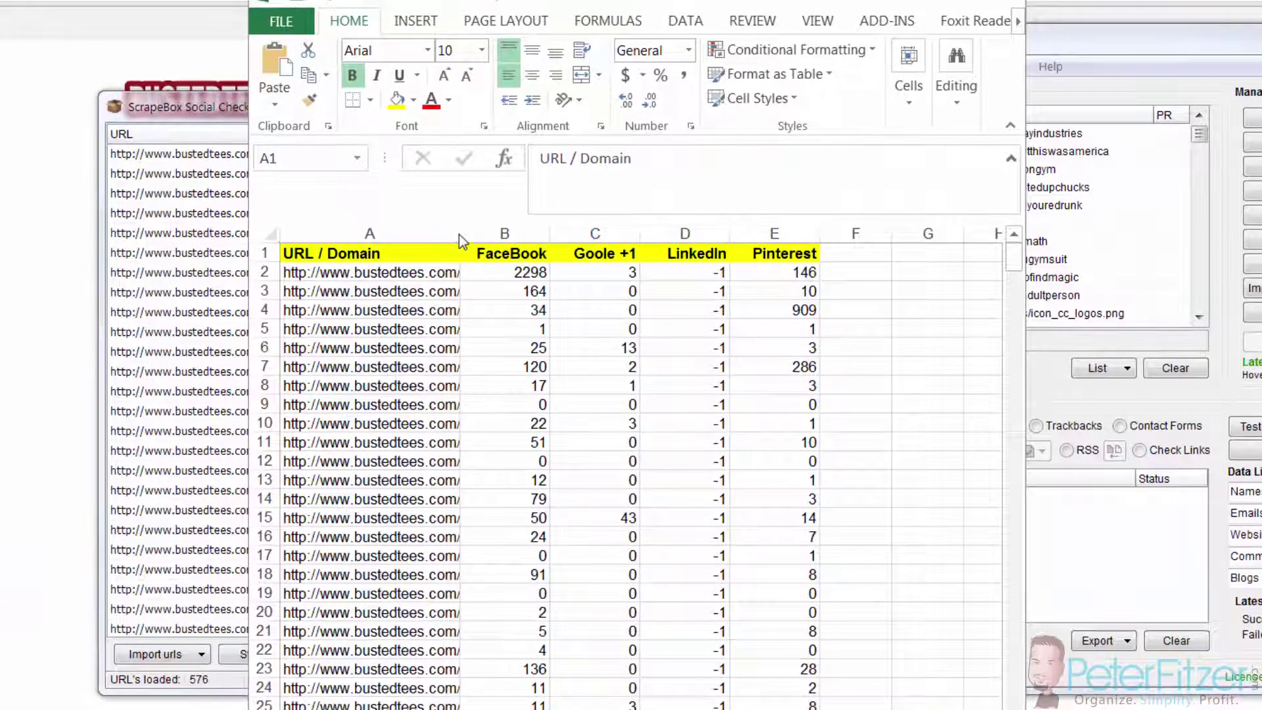
Step: Widen the URL / Domain column in the exported social results spreadsheet and maximize its window
click(452, 234)
drag(462, 234, 689, 269)
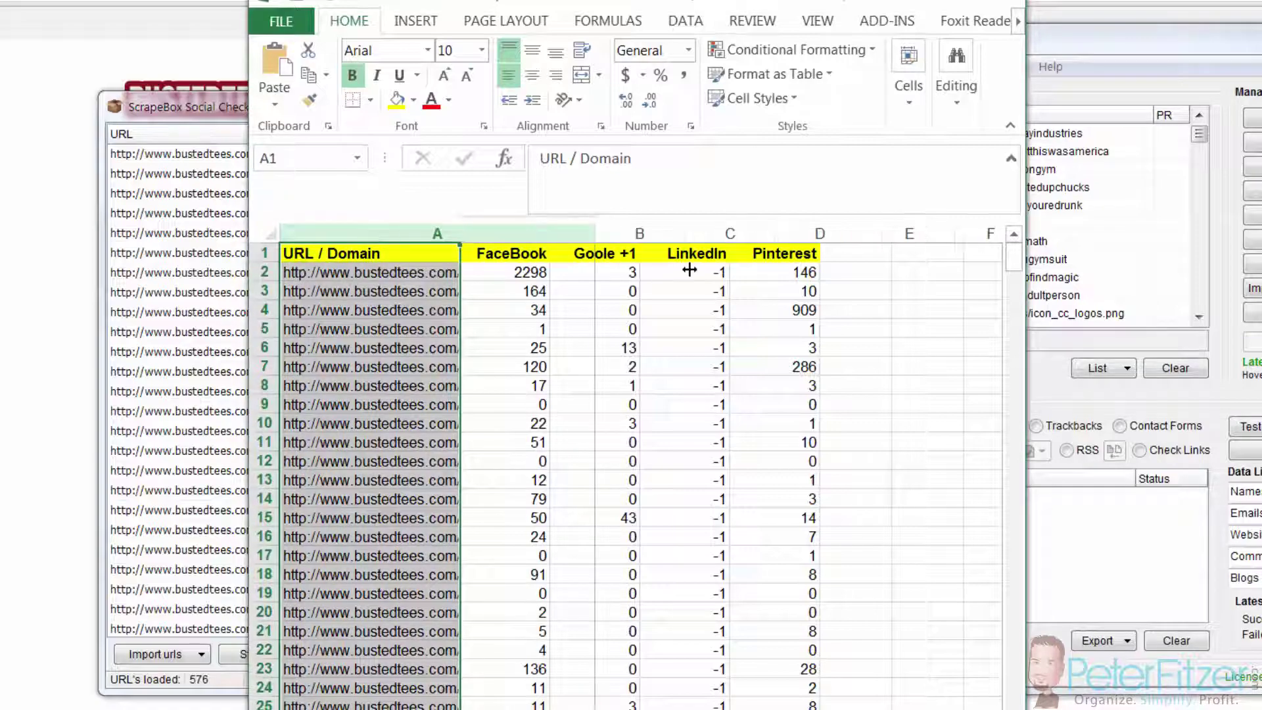
double_click(968, 5)
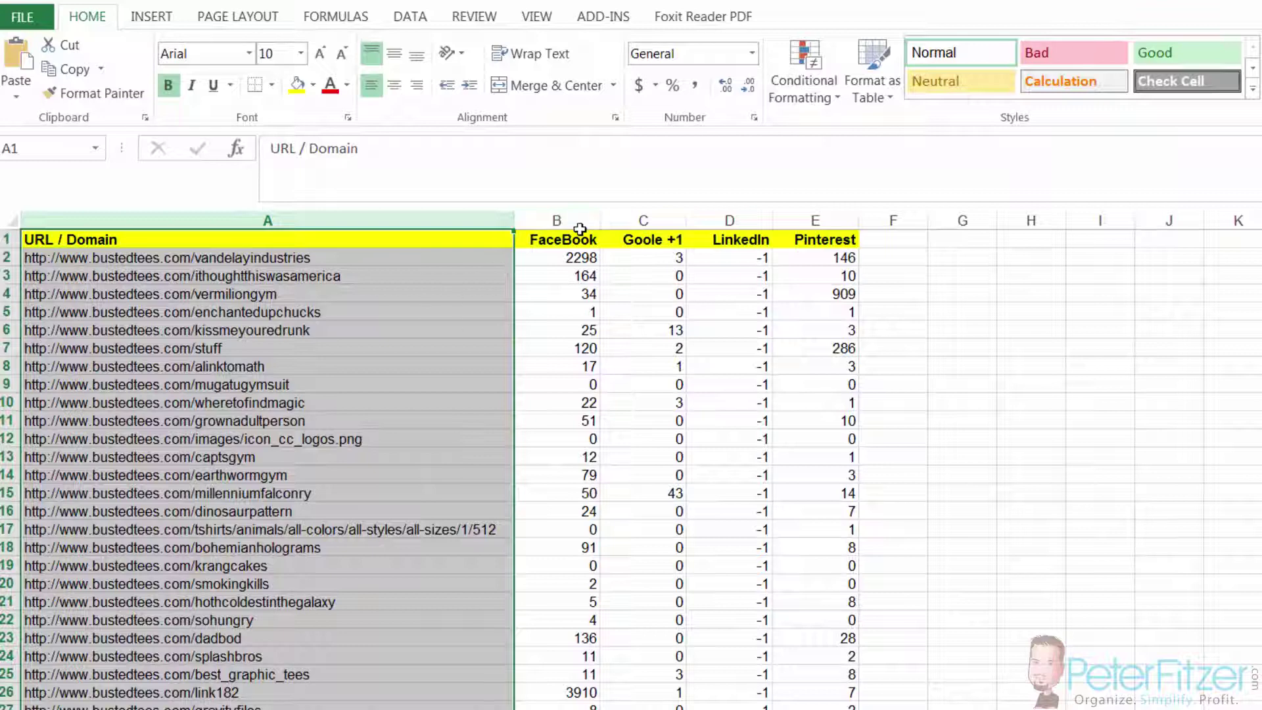
Step: Add filters to the header row and sort the spreadsheet by the FaceBook column from largest to smallest
click(574, 259)
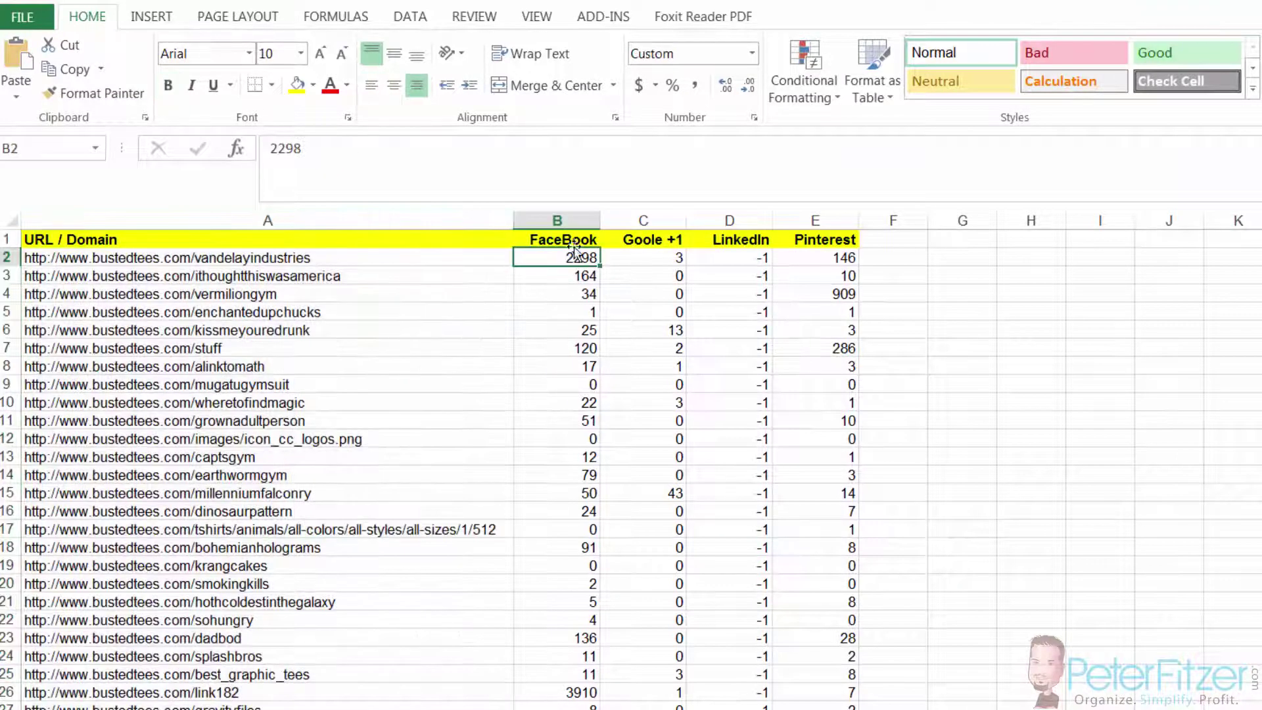
click(563, 242)
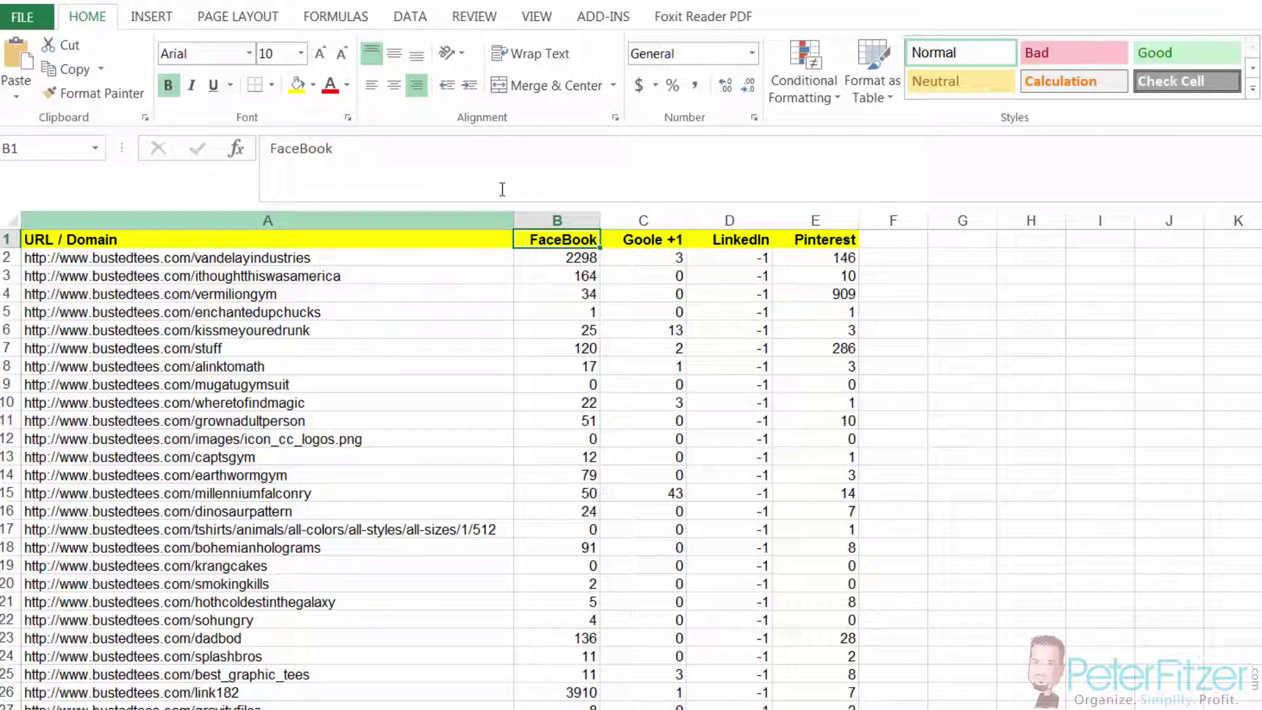
click(410, 16)
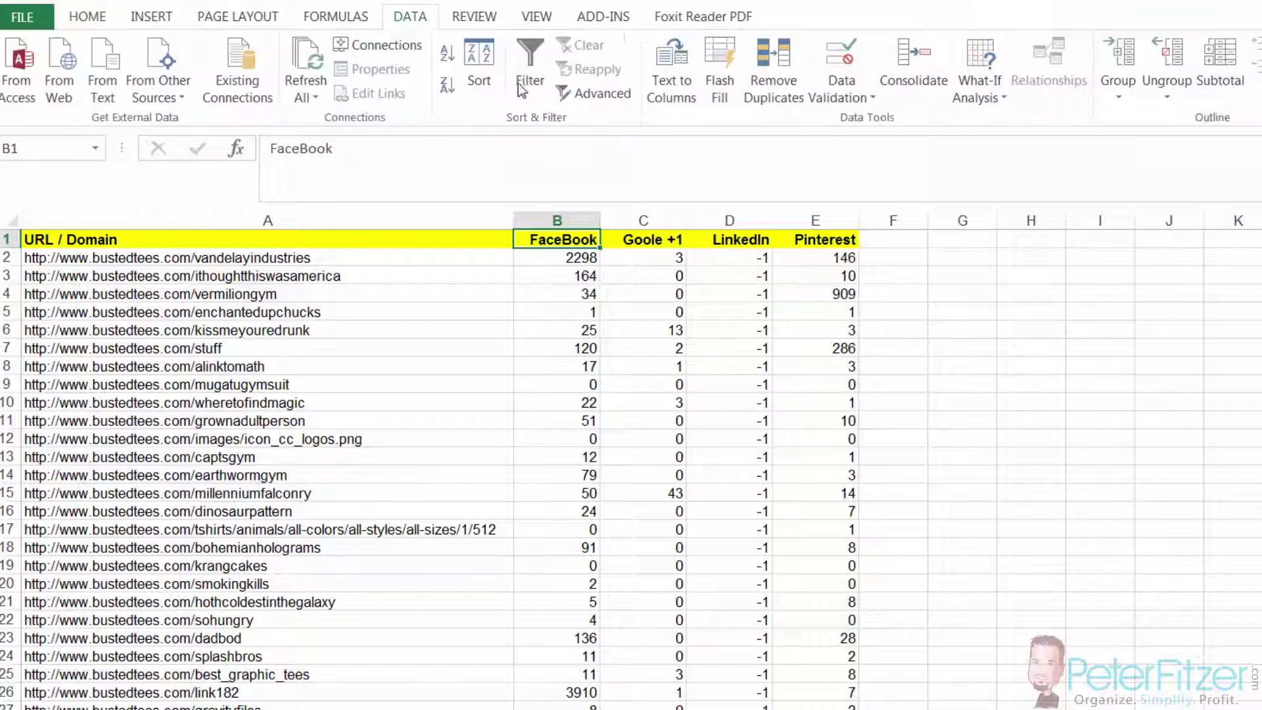
click(530, 69)
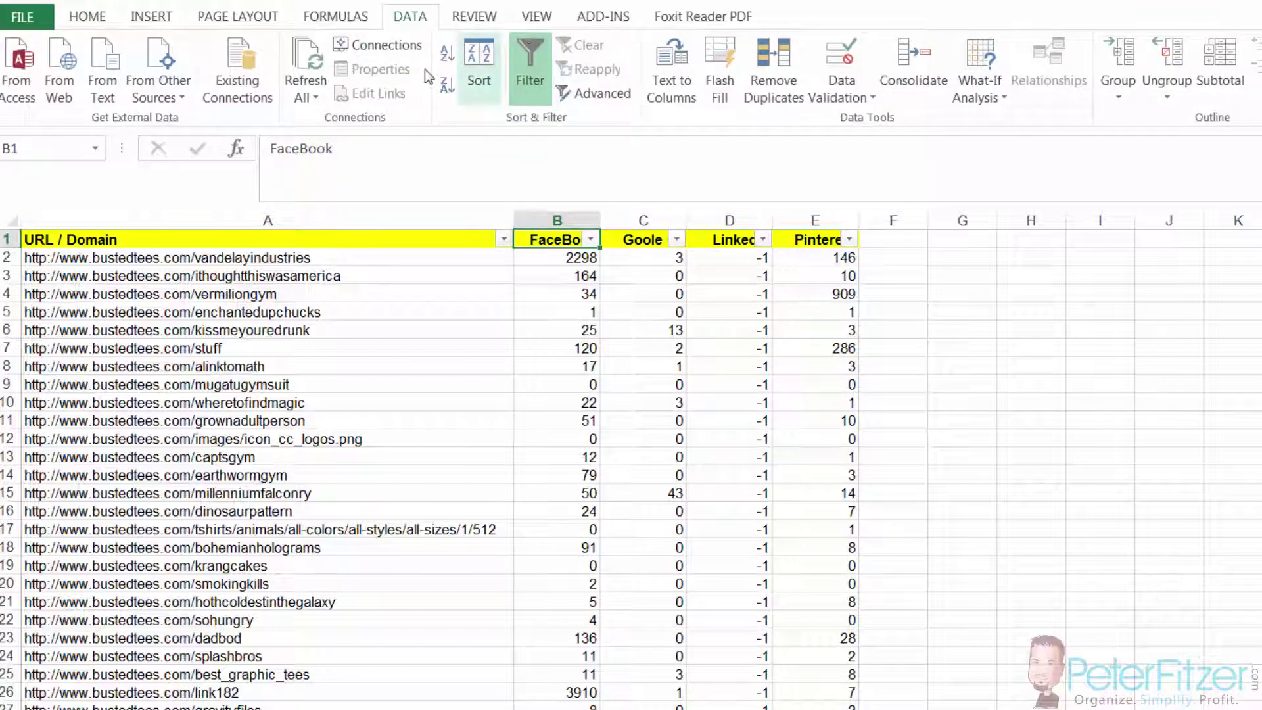
click(590, 239)
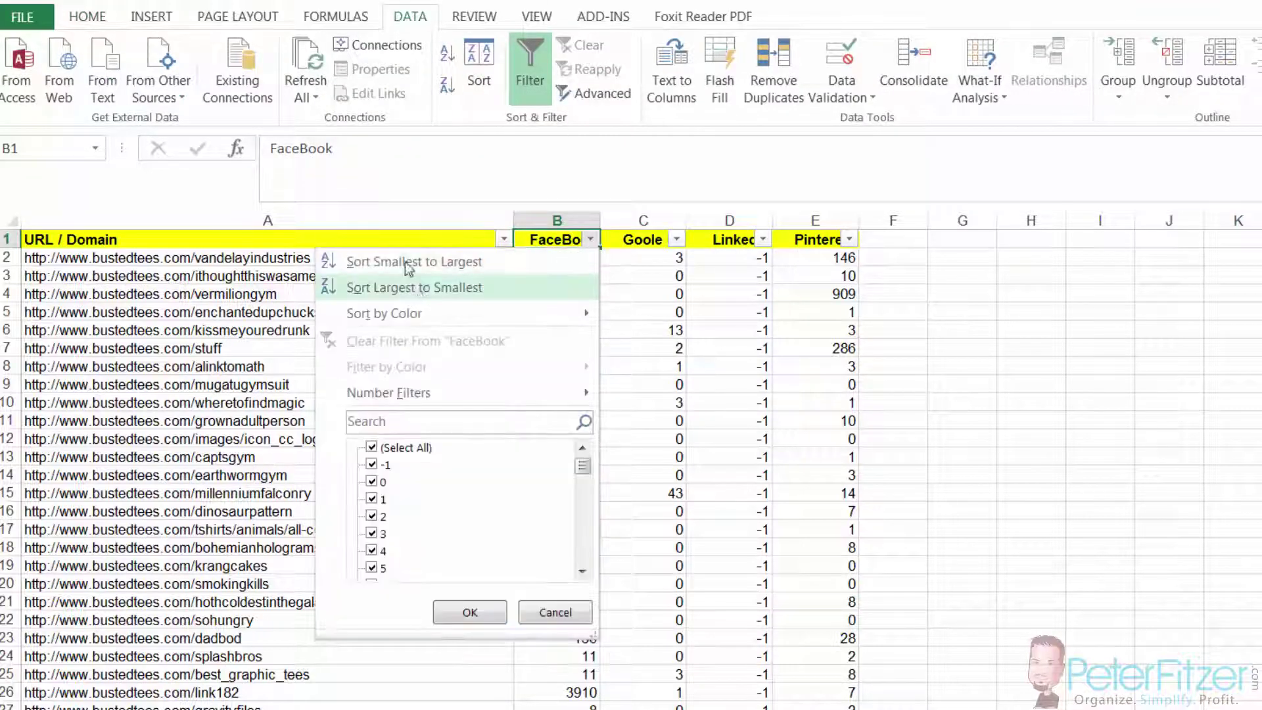
key(Escape)
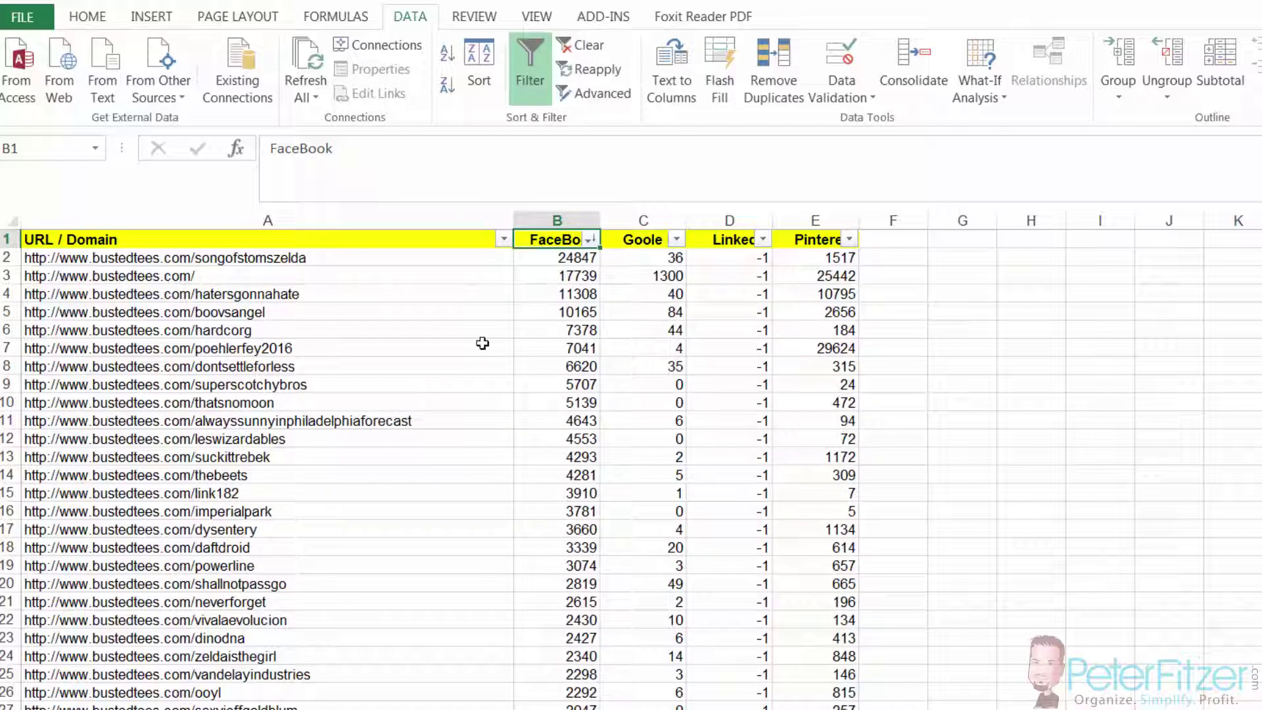
click(289, 274)
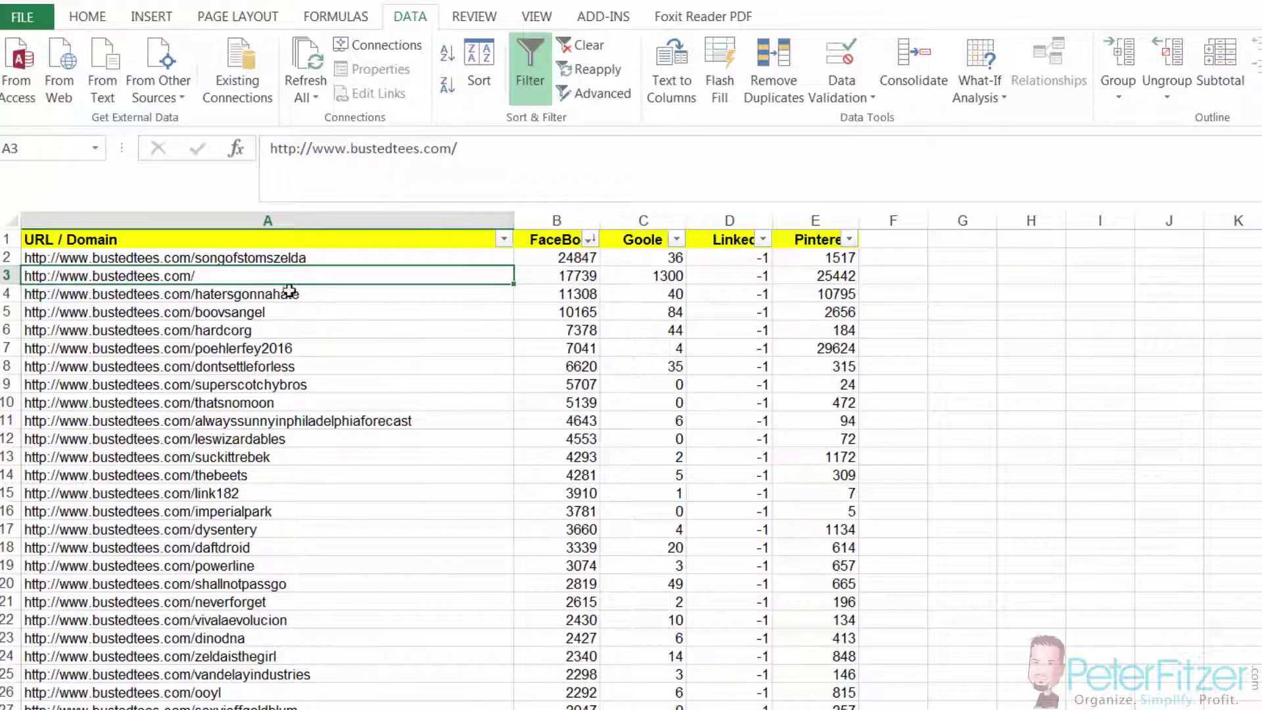
click(285, 259)
click(176, 272)
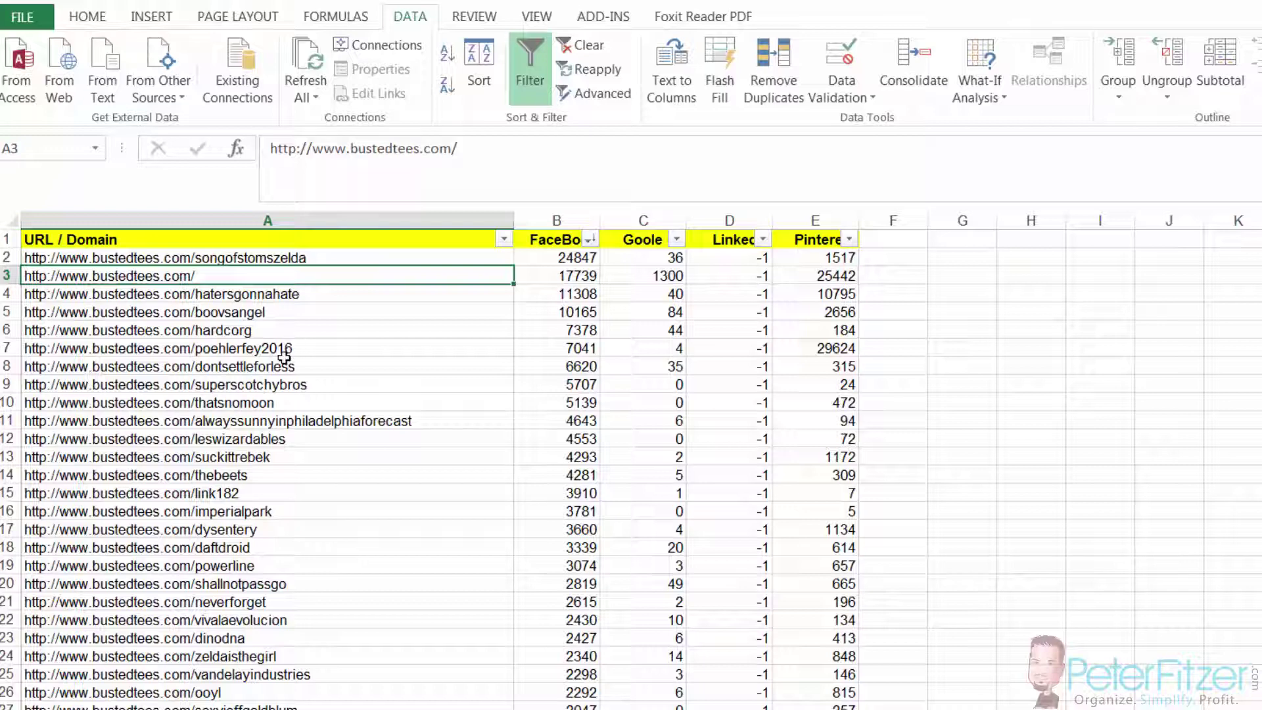
click(16, 279)
right_click(17, 280)
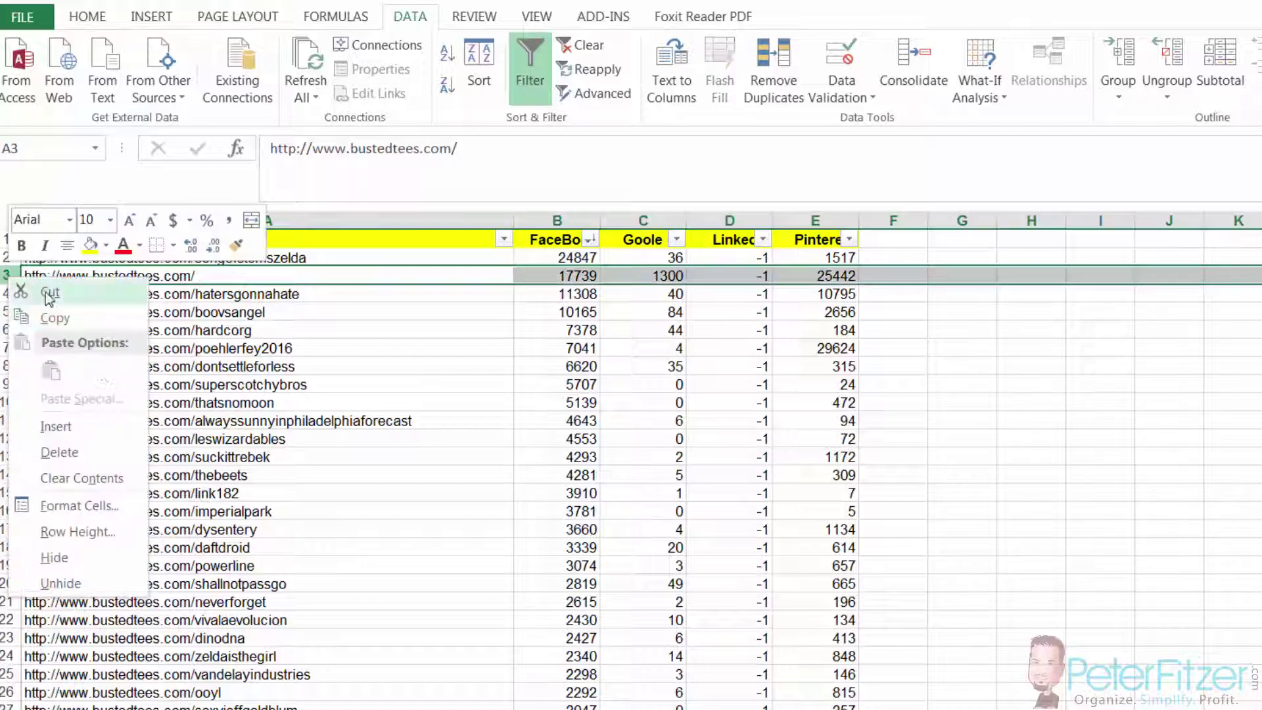
click(39, 452)
Step: Copy the URLs of the two products with the most FaceBook shares, songofstomszelda and hatersgonnahate, one after the other
click(278, 261)
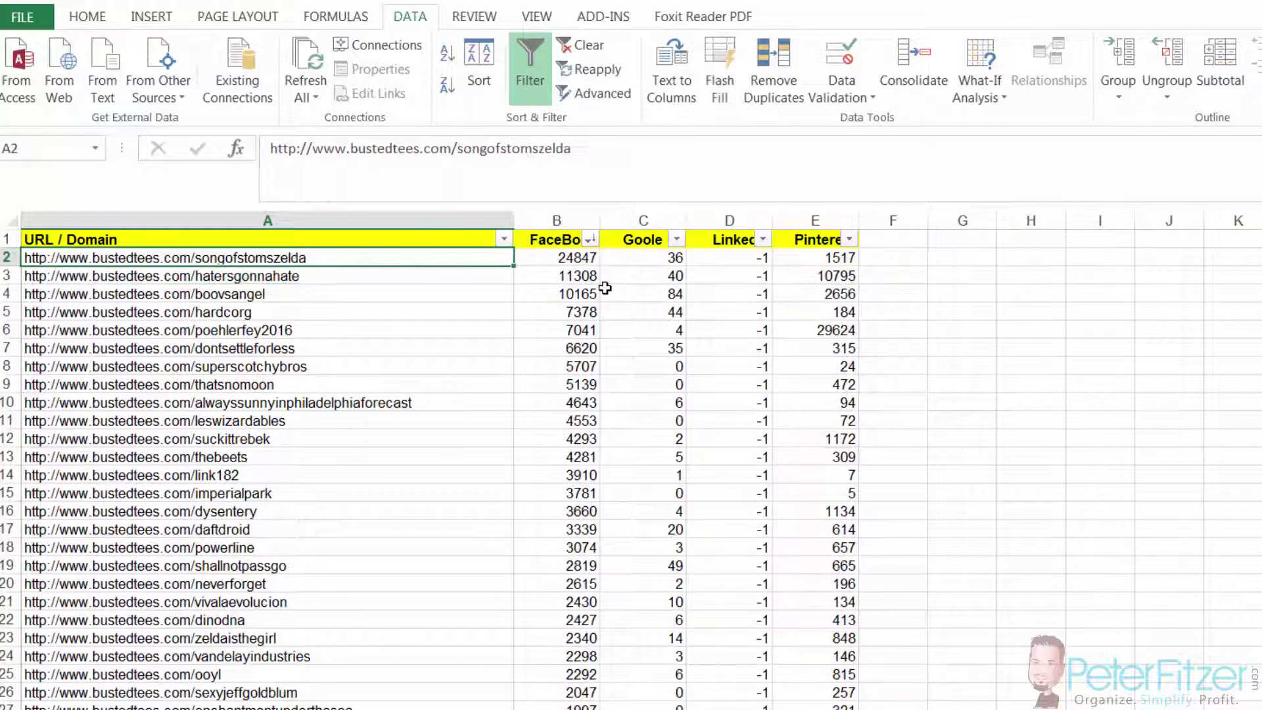
click(579, 256)
click(247, 259)
key(ctrl+c)
click(250, 275)
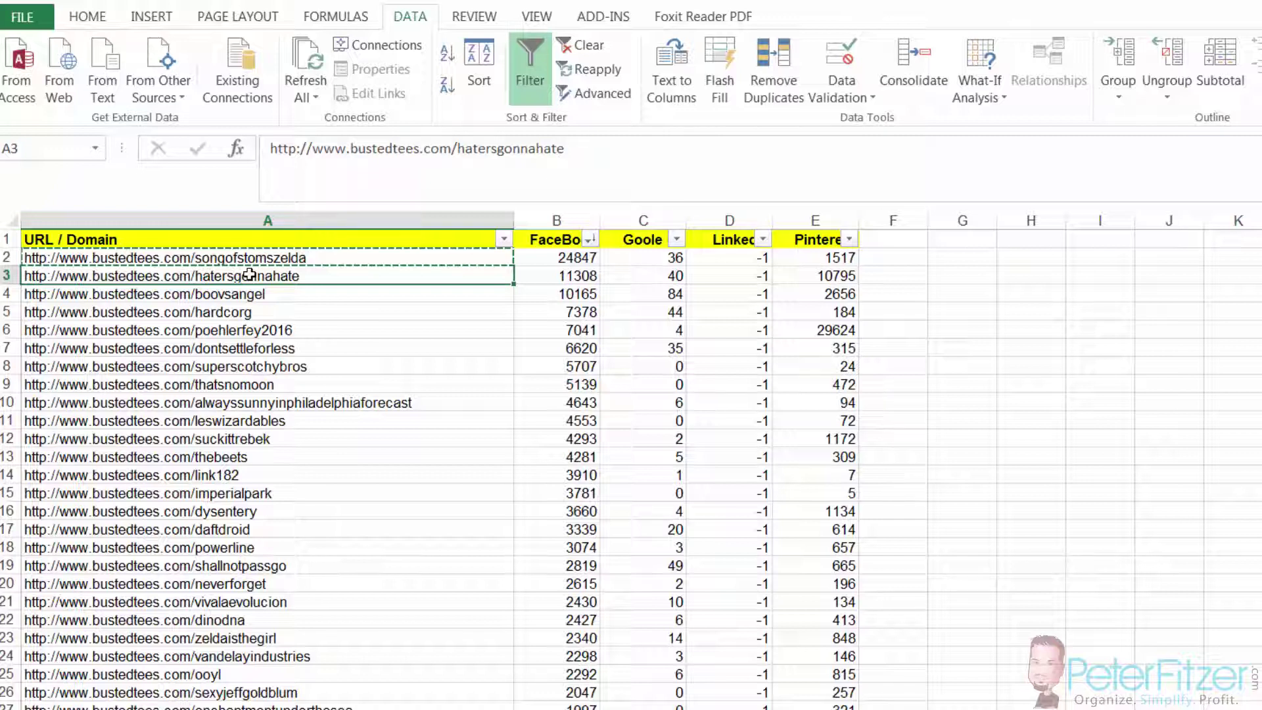
key(ctrl+c)
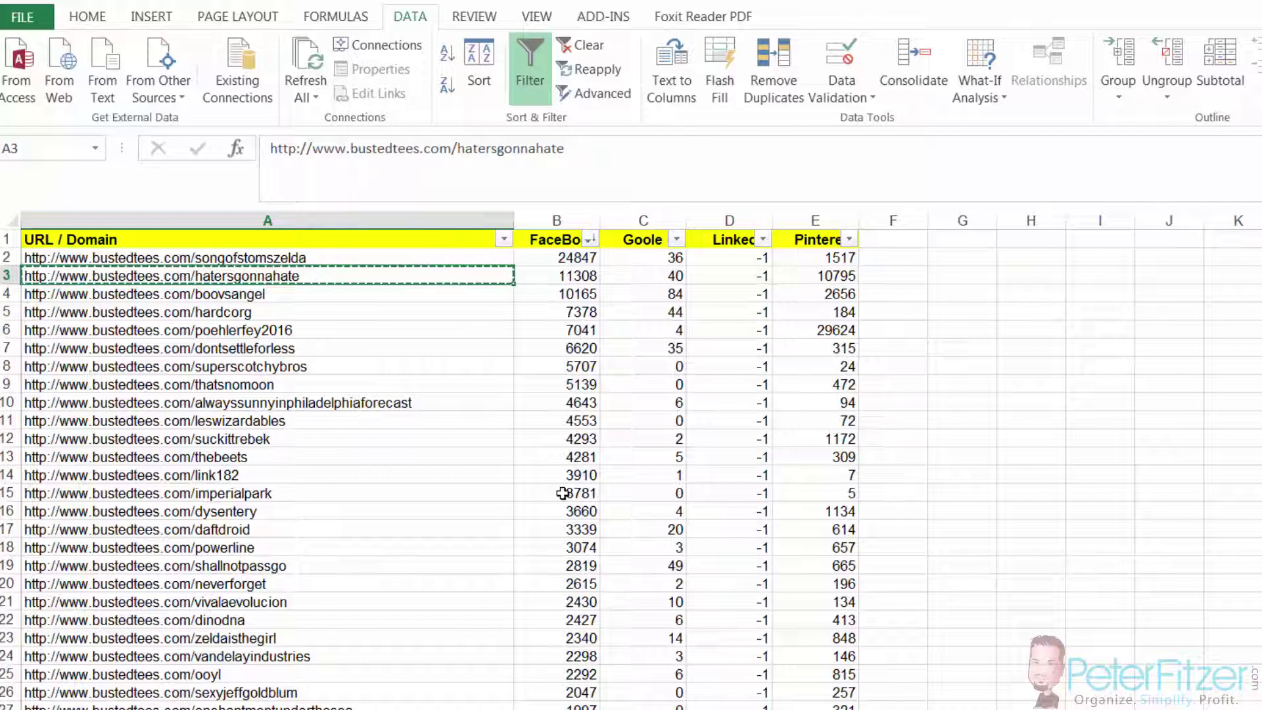
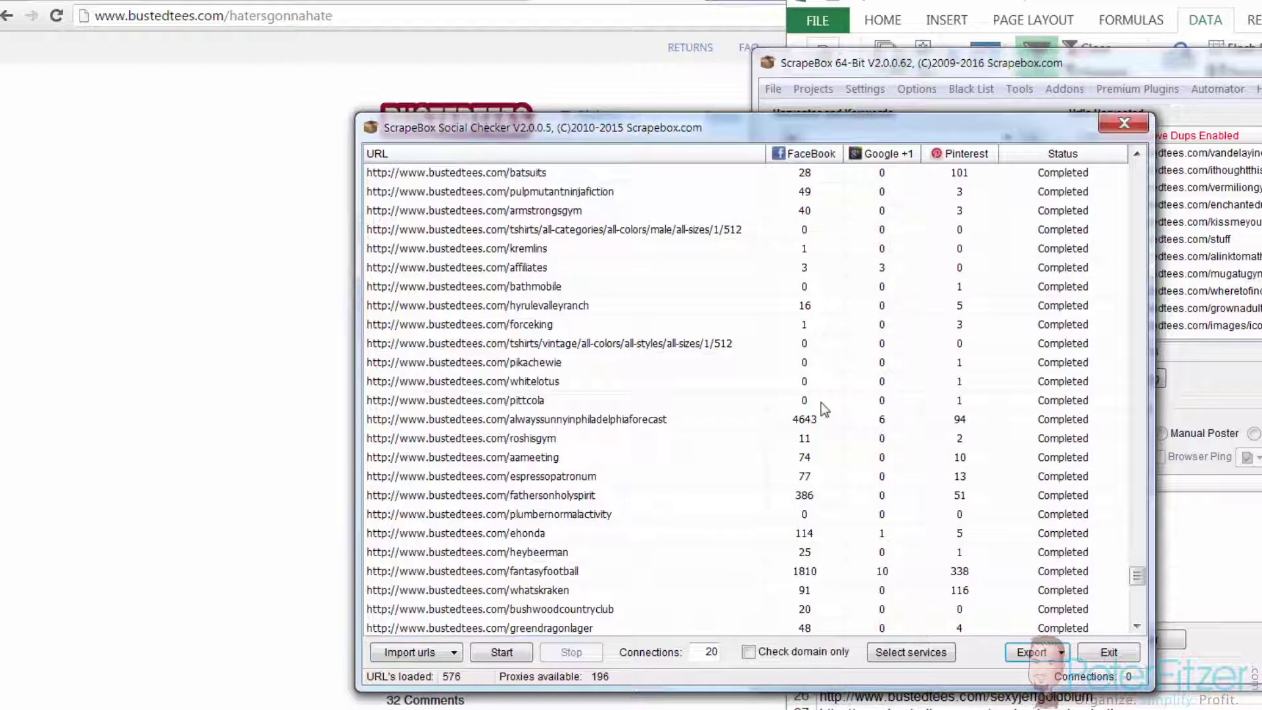
Step: Look through the Social Checker results from the start of the list, examining the share counts and the Status column
drag(1138, 576, 1144, 157)
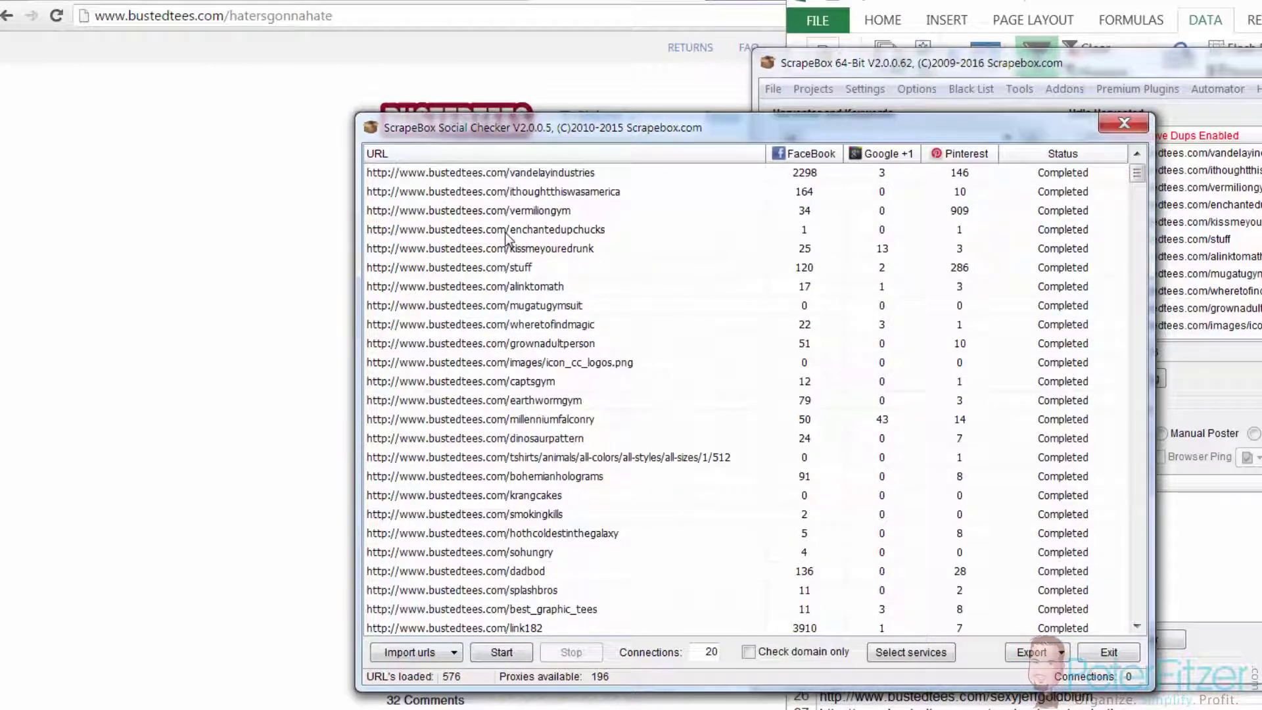
scroll(537, 322, down, 20)
scroll(537, 322, down, 20)
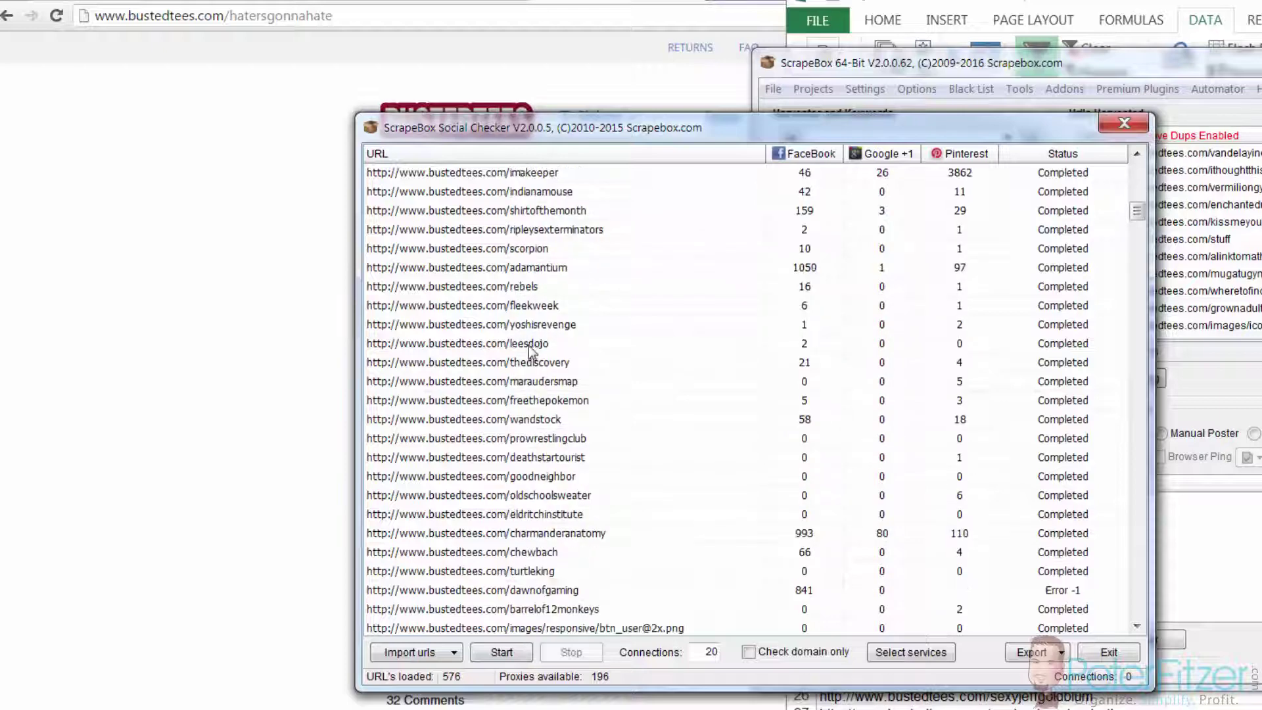
scroll(531, 347, down, 5)
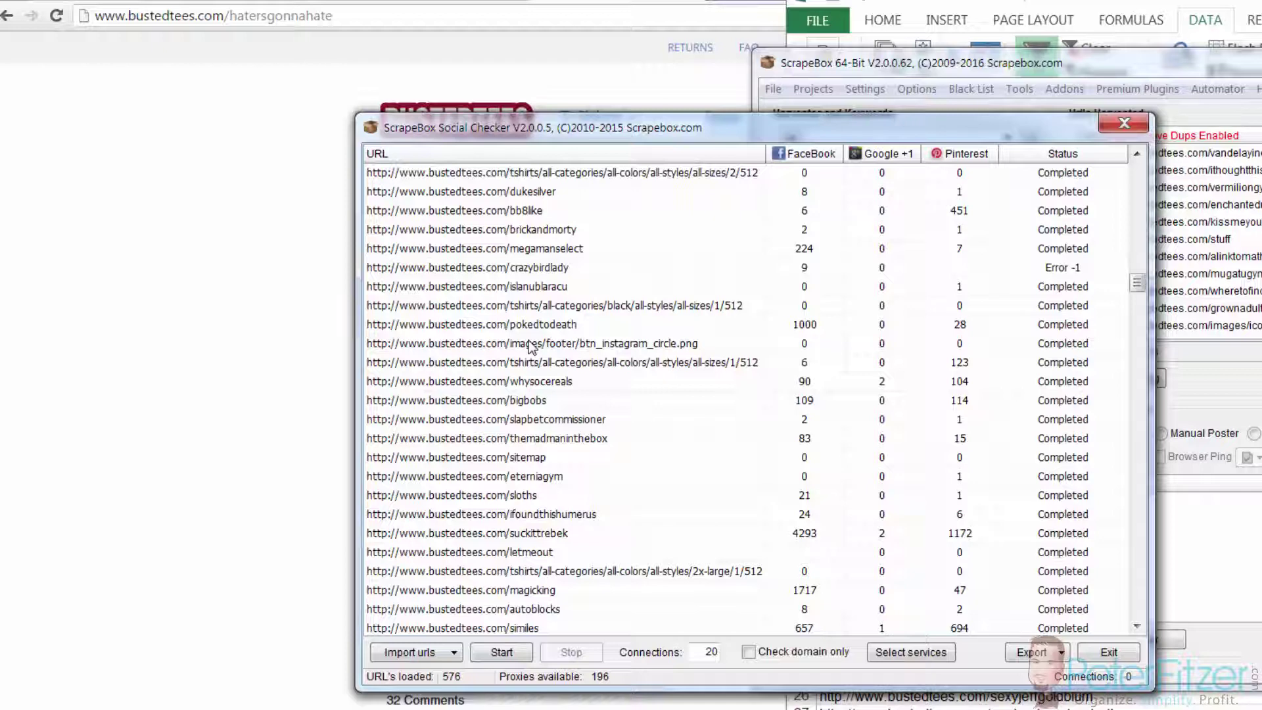
scroll(640, 378, up, 7)
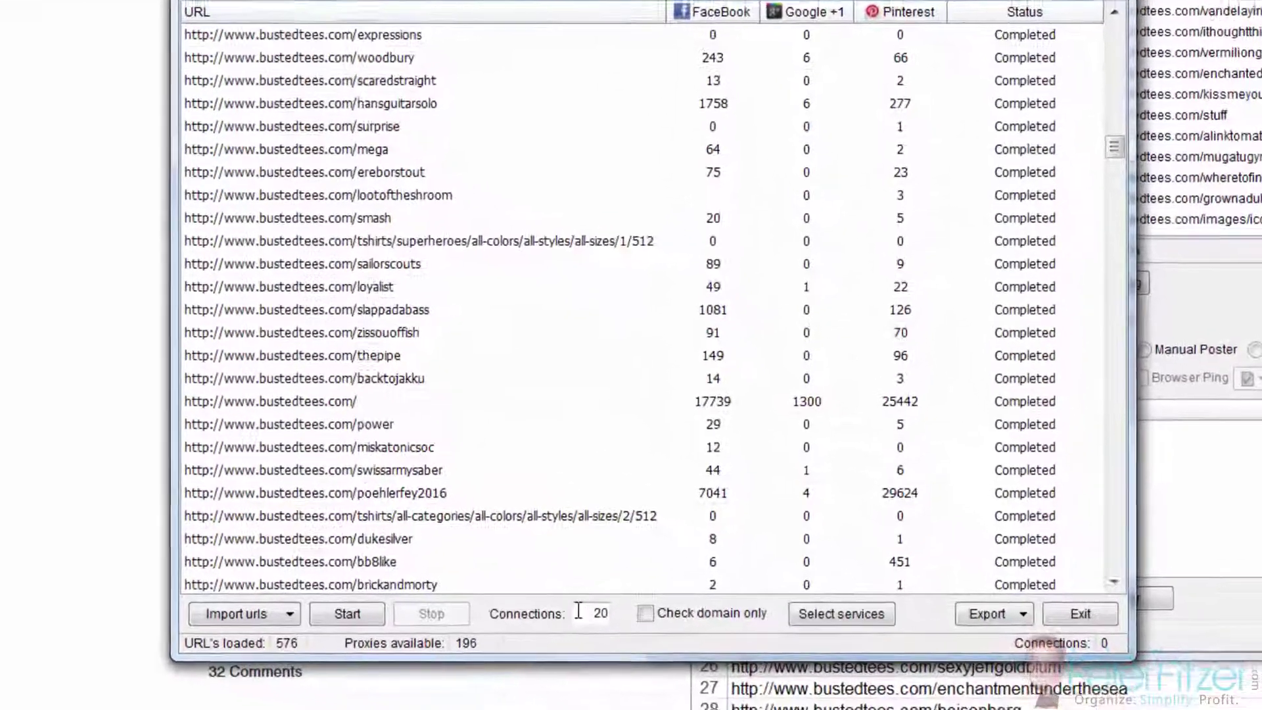
Step: Set the Social Checker's number of connections to 1 and return it to 20
drag(579, 611, 662, 618)
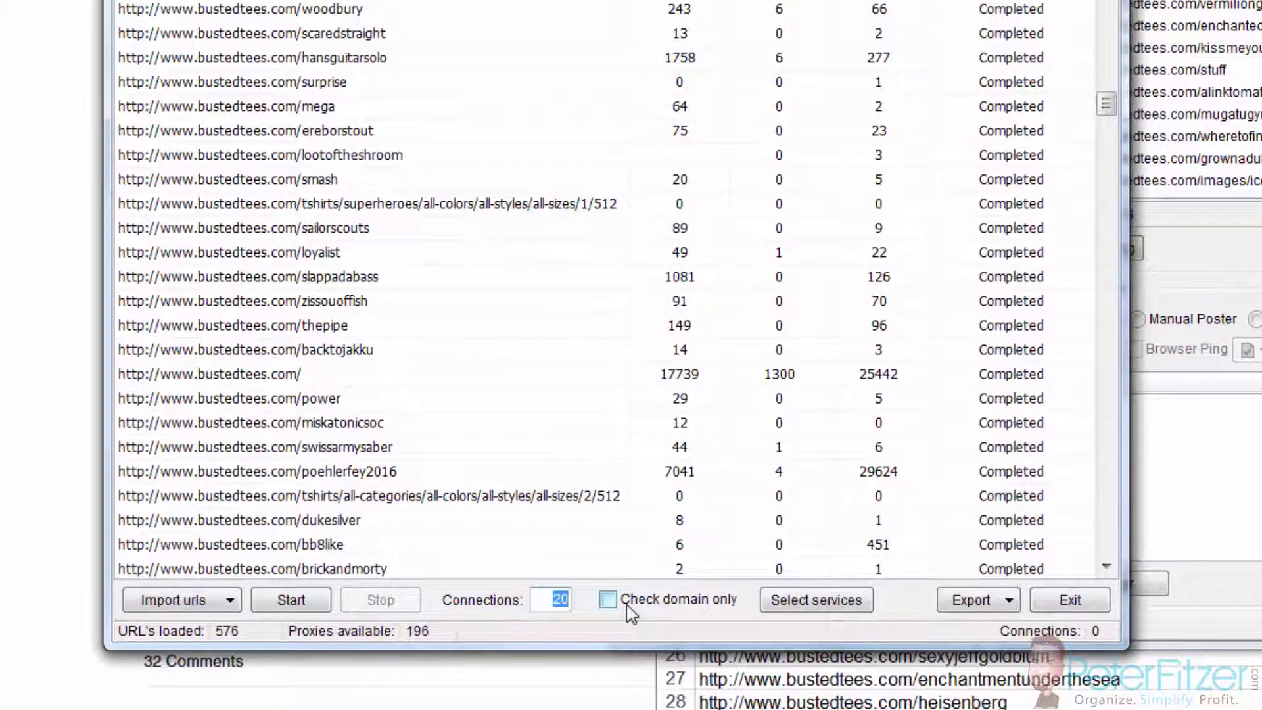
text(1)
double_click(562, 598)
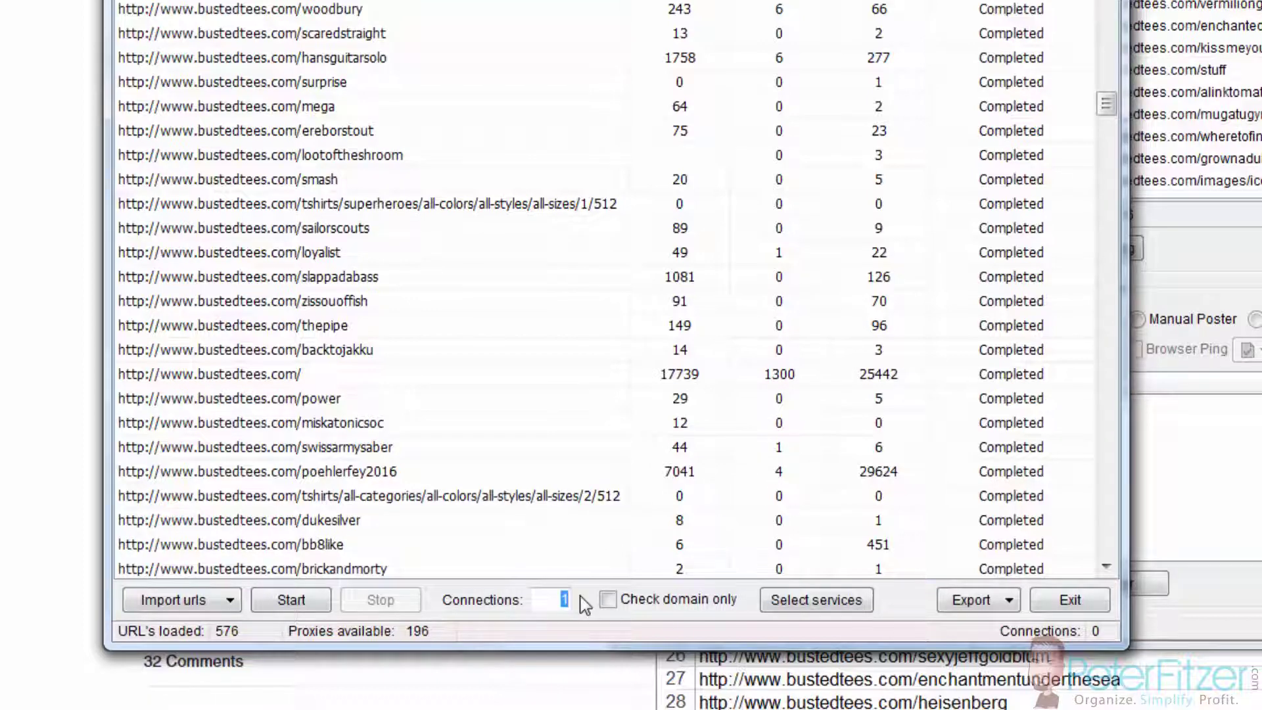
text(20)
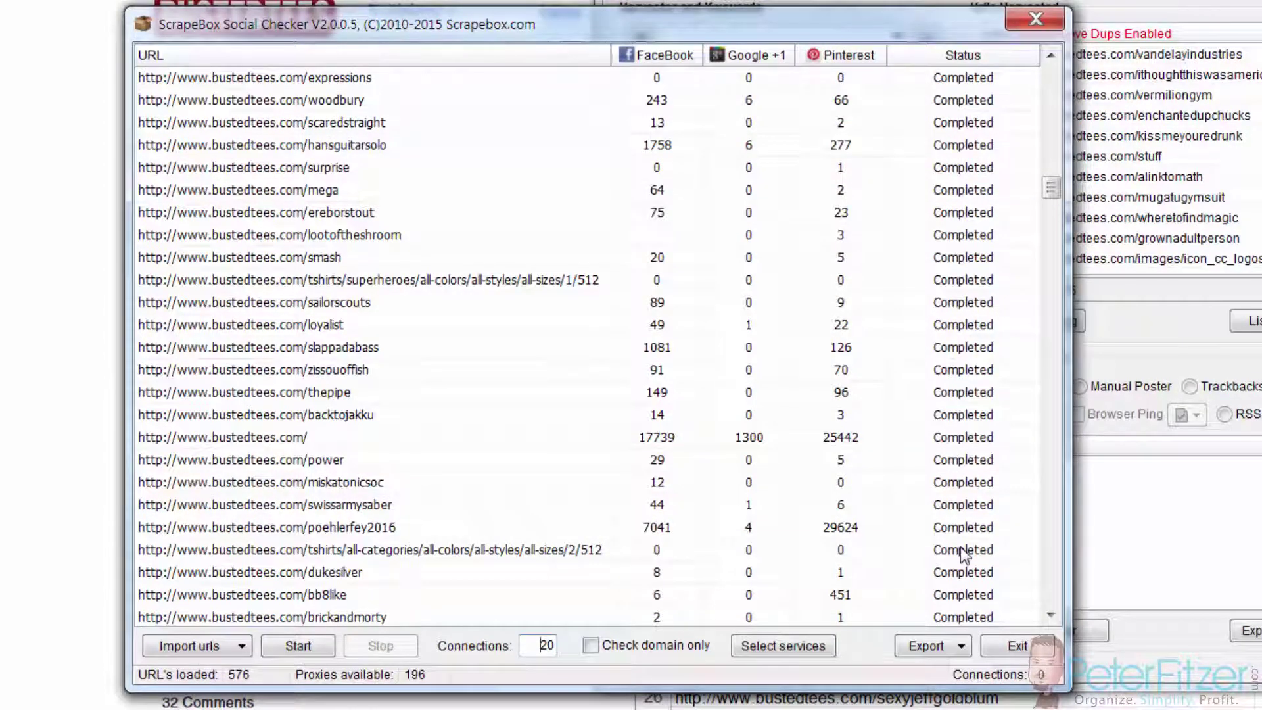
Step: Review more product share counts in the Social Checker and bring the main ScrapeBox window to the front
scroll(322, 217, down, 13)
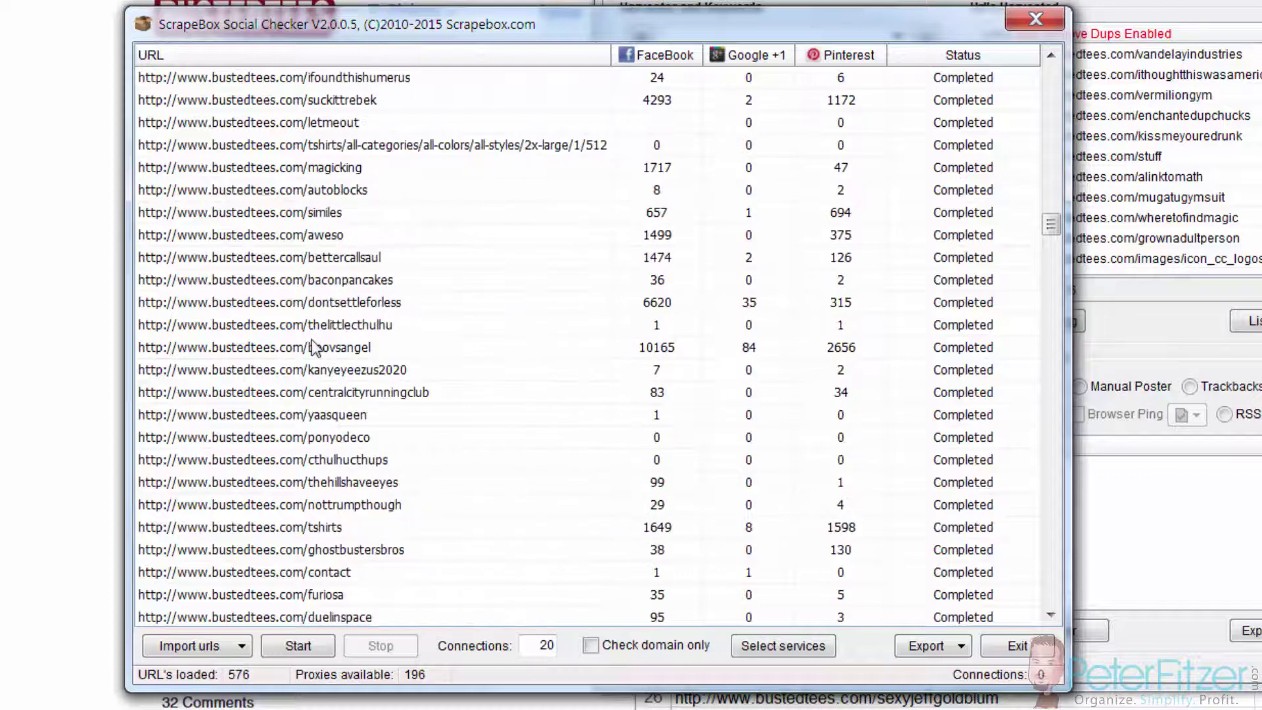
scroll(315, 349, up, 2)
scroll(314, 350, up, 20)
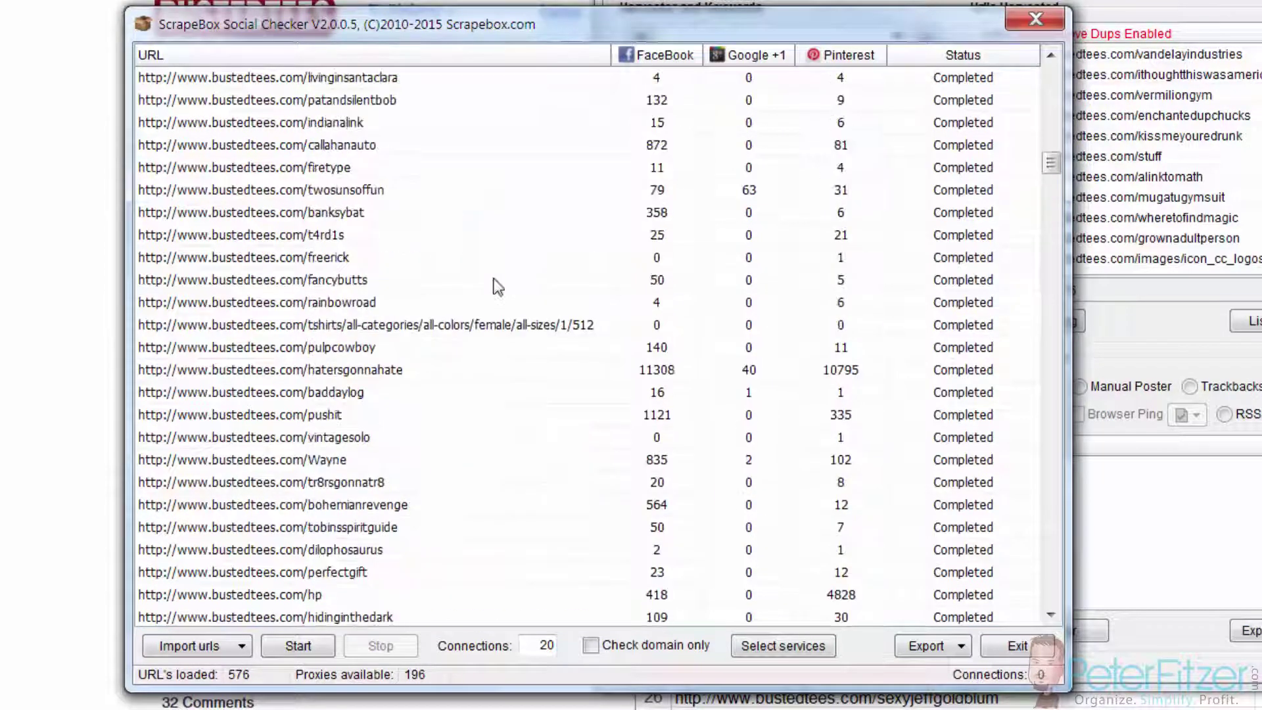
scroll(498, 286, up, 3)
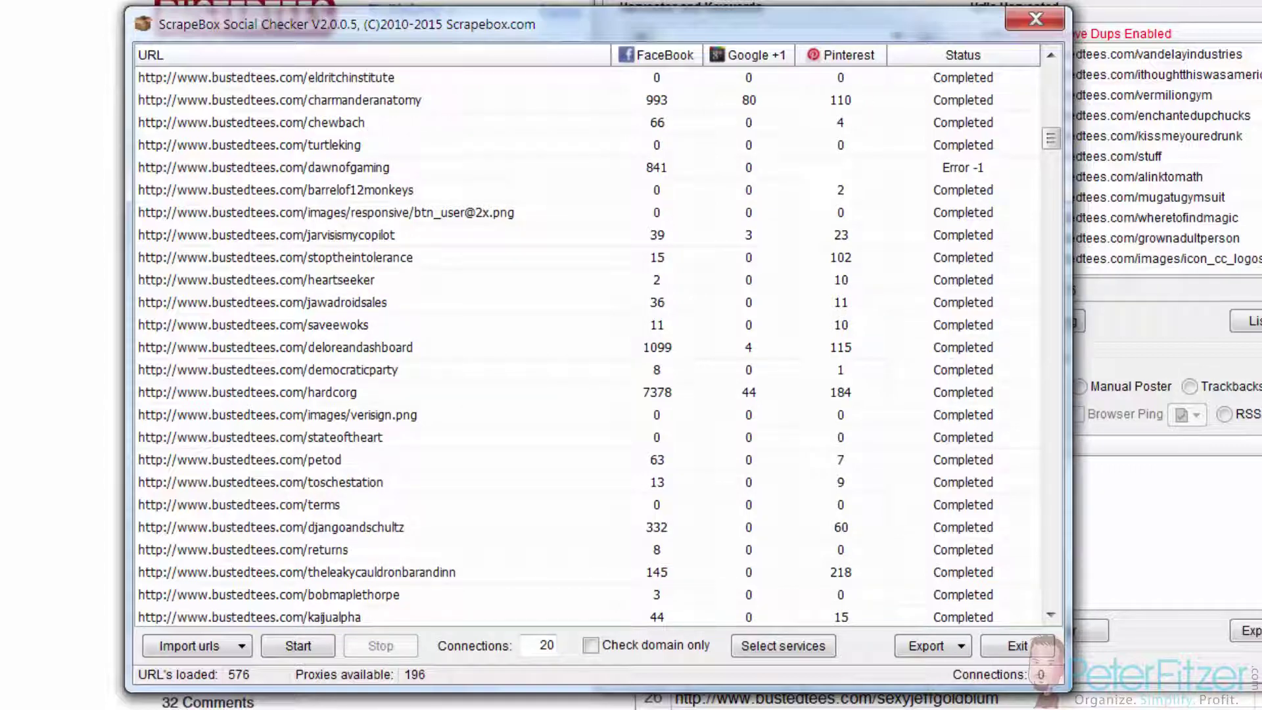
click(780, 8)
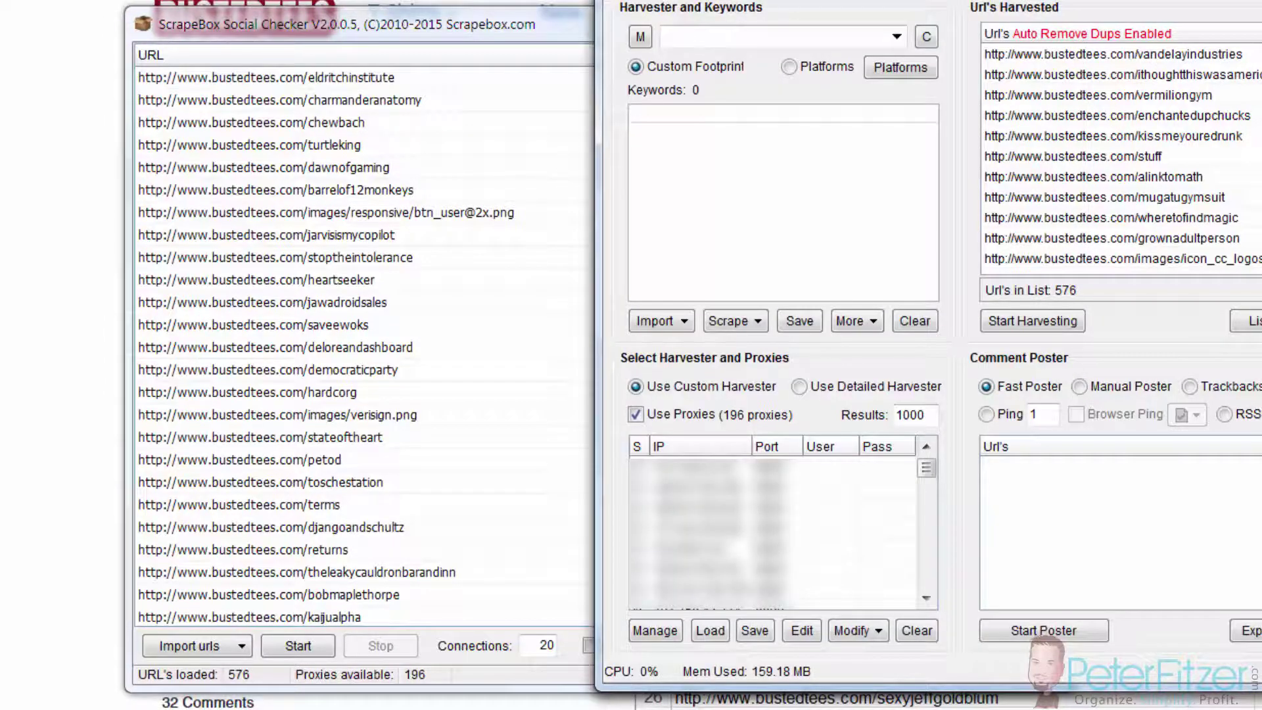